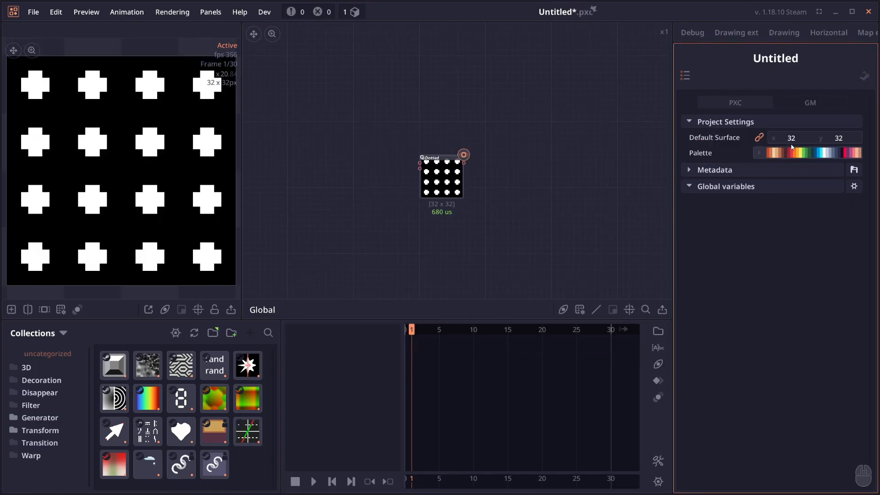
- Set the project's default surface size to 128 by 128
left_click(791, 138)
type("128")
key("Return")
- Switch the Dotted node's pattern from Grid to Hexagonal
left_click(442, 179)
mouse_move(808, 241)
left_mouse_down()
mouse_move(821, 241)
mouse_move(811, 241)
left_mouse_up()
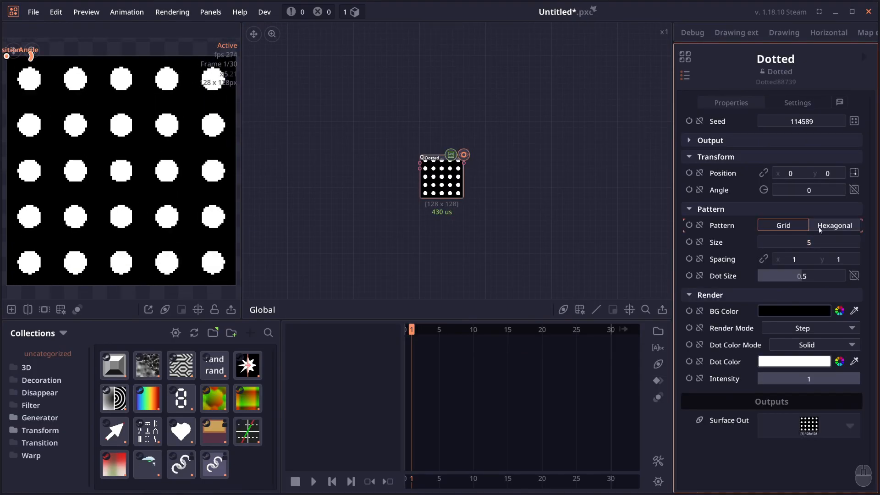
left_click(820, 229)
left_click(797, 227)
left_click(830, 227)
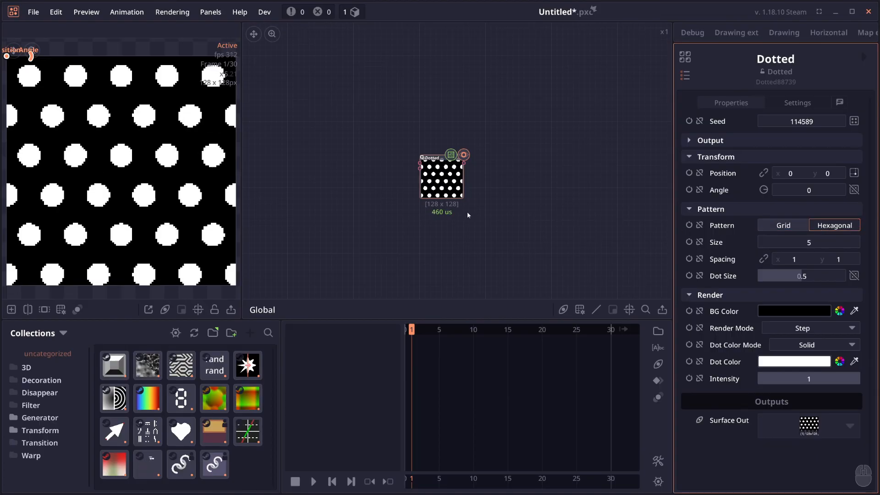
scroll(123, 175, "down", 1)
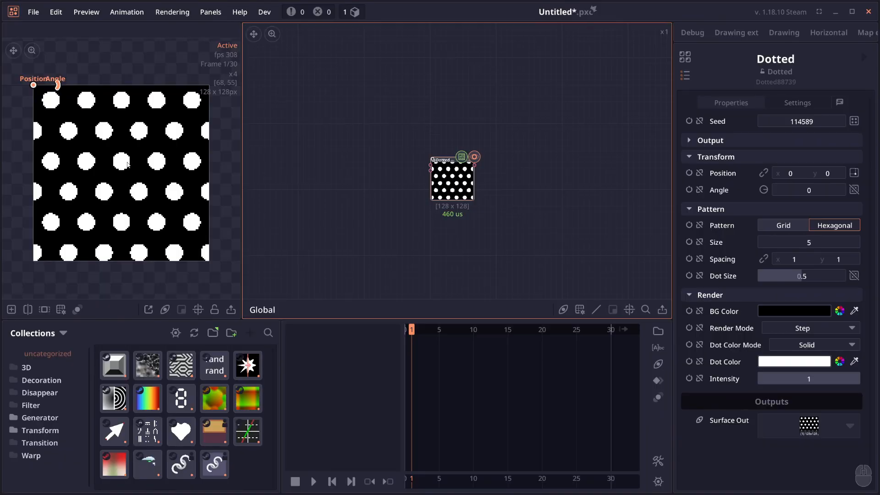
scroll(354, 207, "up", 1)
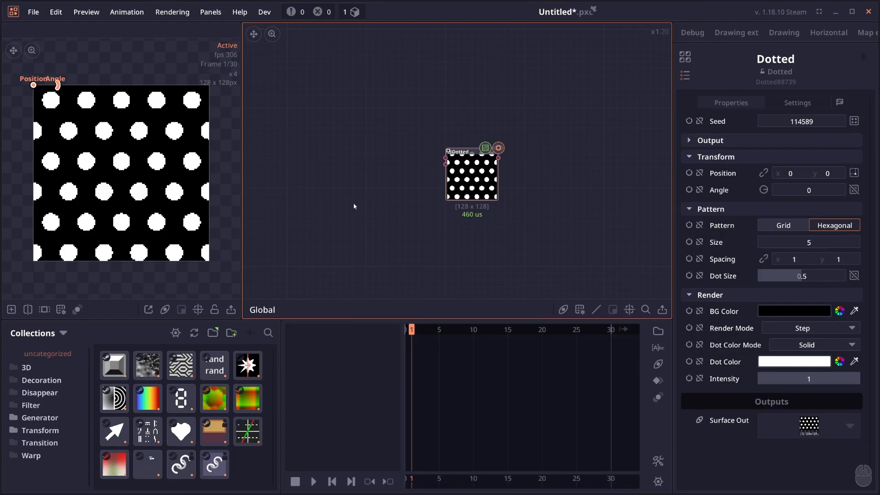
- Set the Dotted node's intensity to 0.62, dot size to 1.2 and pattern size to 8
left_click_drag(760, 379, 734, 378)
mouse_move(782, 275)
left_mouse_down()
mouse_move(827, 275)
mouse_move(796, 279)
left_mouse_up()
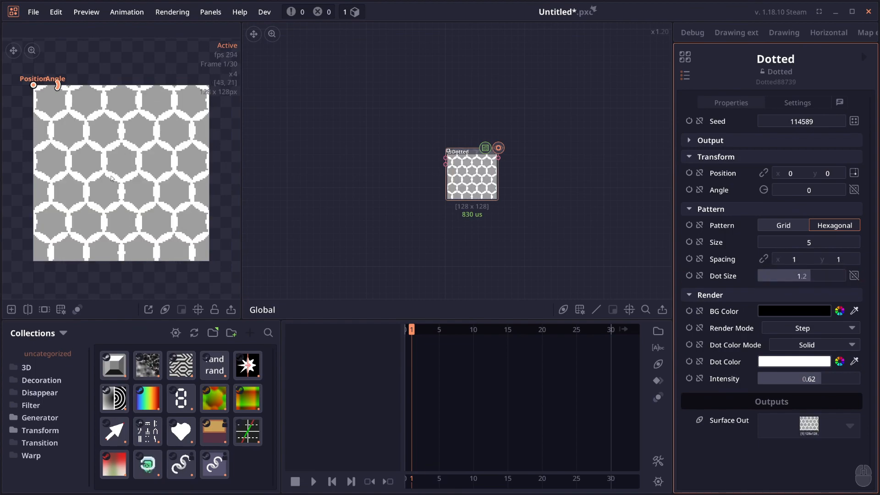
left_click(799, 244)
type("8")
key("Return")
scroll(471, 164, "up", 2)
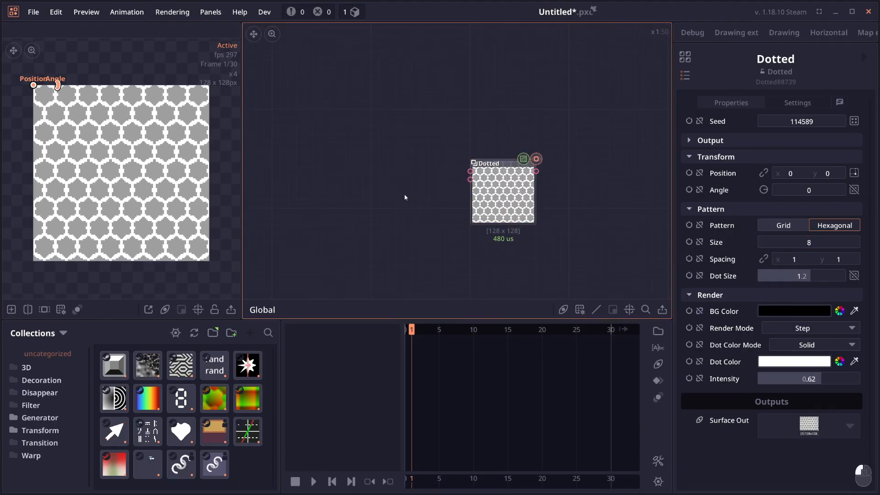
- Add a Draw Gradient node and place it beside the Dotted node
right_click(389, 172)
type("gra")
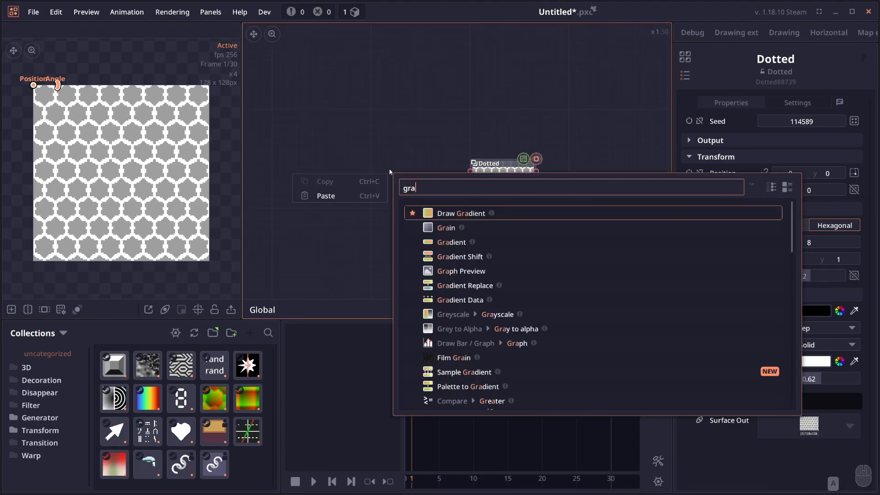
left_click(453, 213)
mouse_move(423, 205)
left_mouse_down()
mouse_move(421, 187)
mouse_move(412, 195)
left_mouse_up()
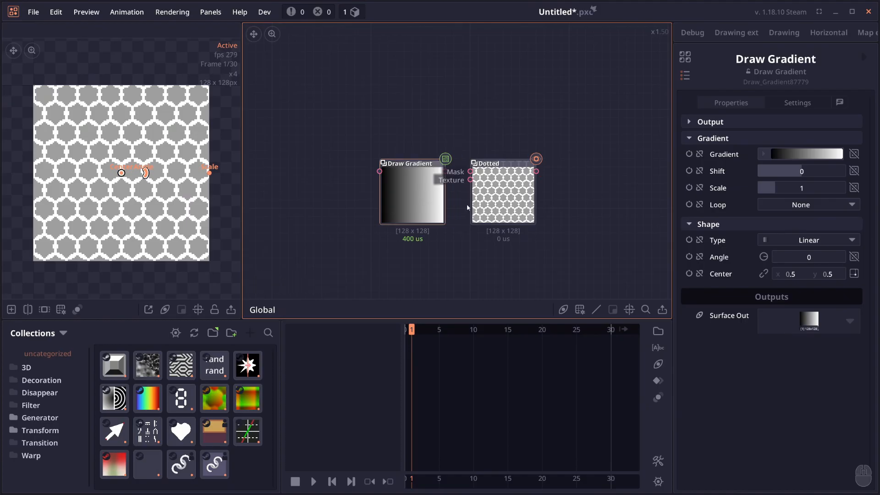
- Drive the Dotted node's dot size with the gradient, mapped to a range of 0 to 1.2
left_click(484, 206)
left_click(853, 276)
left_click(831, 279)
type("1.")
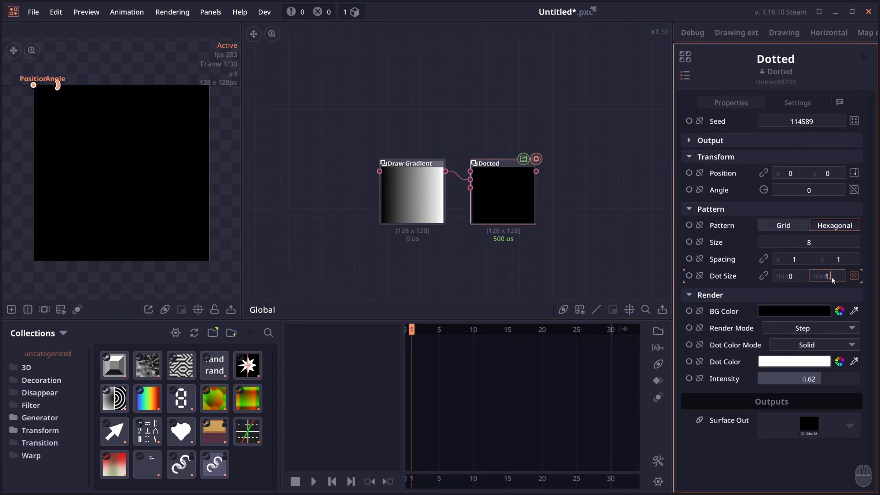
type("2")
key("Return")
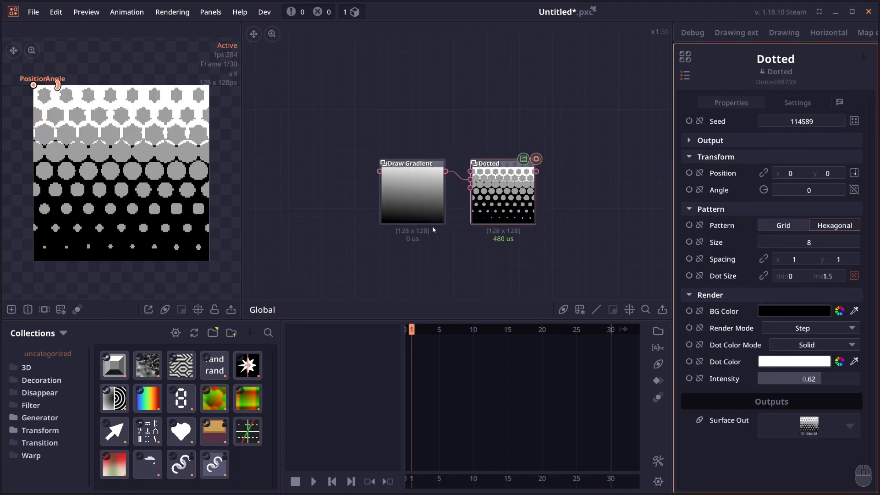
- Rotate the Draw Gradient node's angle to change the direction in which the dots grow
left_click(426, 212)
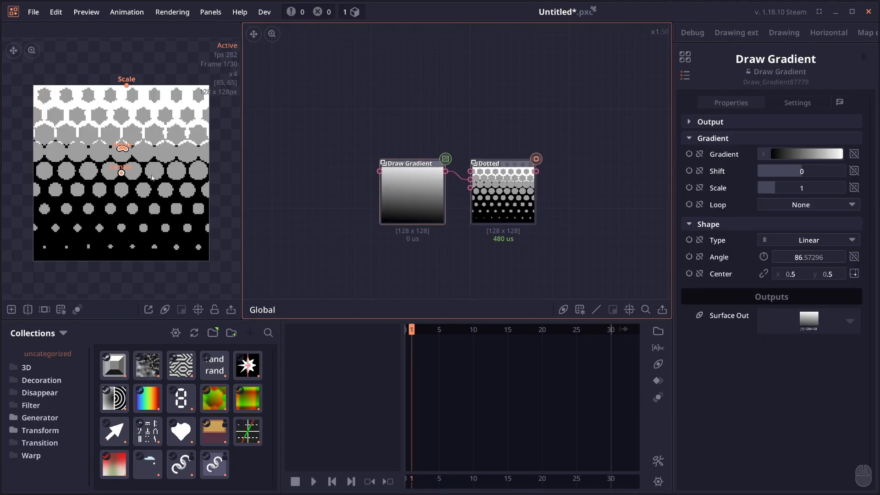
left_click_drag(122, 147, 159, 150)
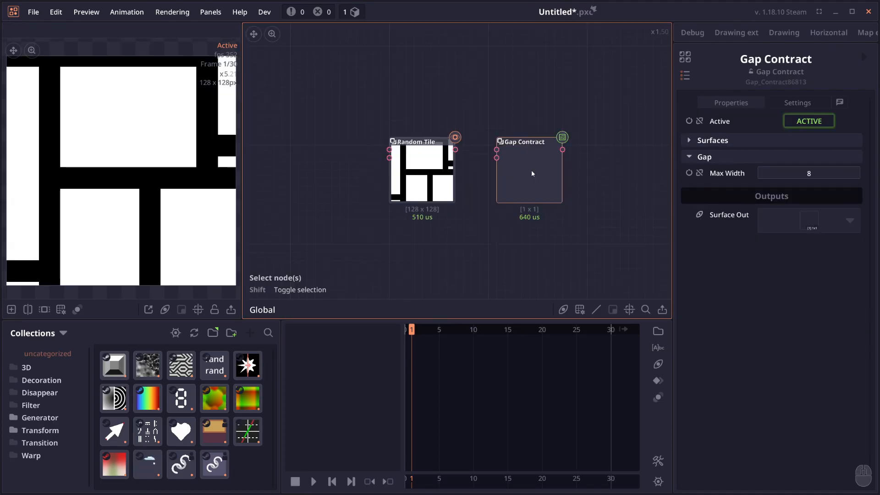
- Connect the Random Tile output to the Gap Contract node's surface input and compare both nodes' previews
left_click(454, 174)
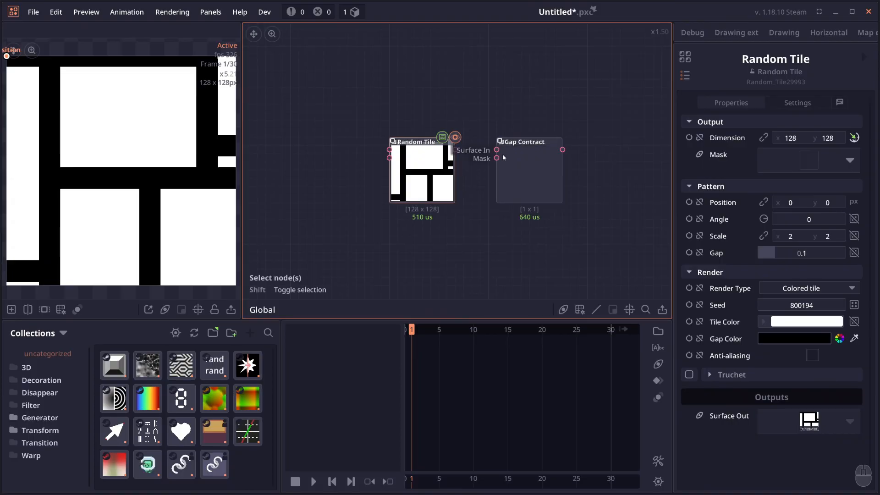
left_click_drag(455, 149, 504, 150)
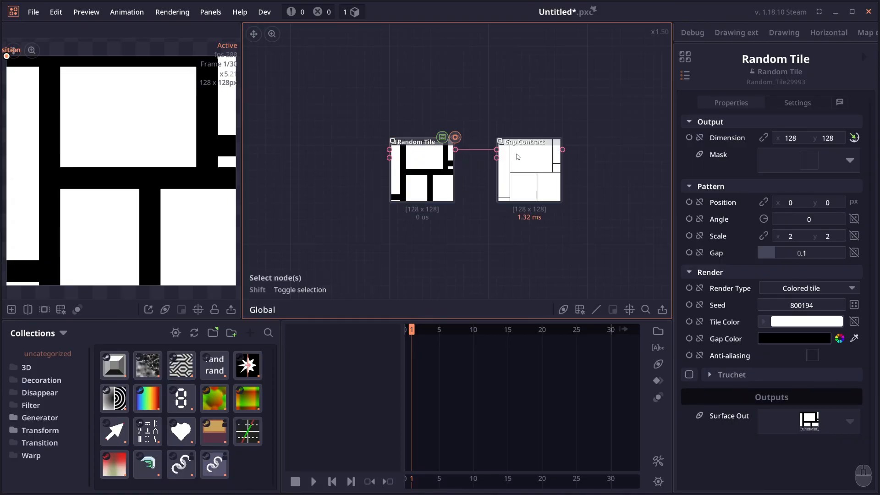
left_click(517, 157)
left_click(415, 172)
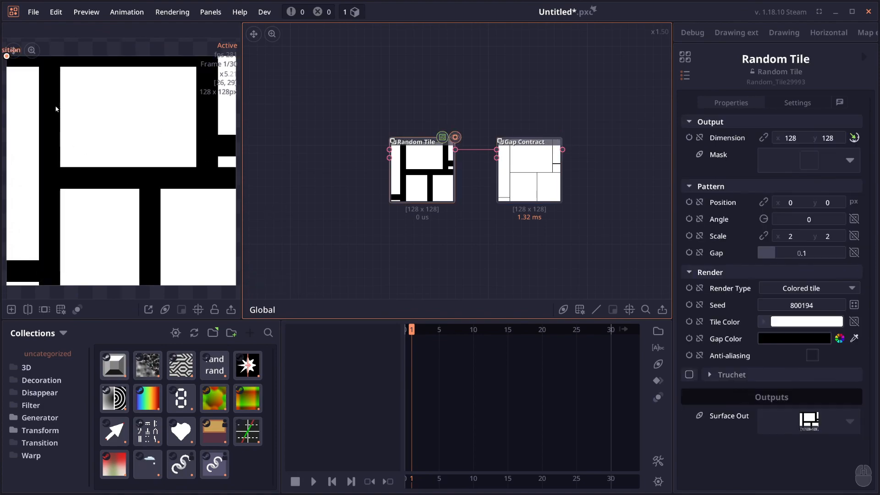
left_click(518, 174)
left_click_drag(517, 174, 508, 174)
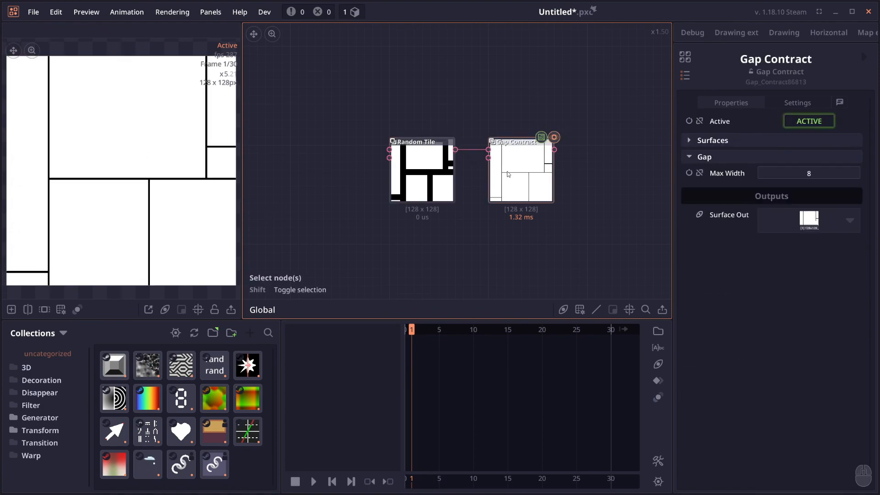
- Shift the Random Tile pattern, reduce its gap, and inspect the Gap Contract result up close
left_click(445, 166)
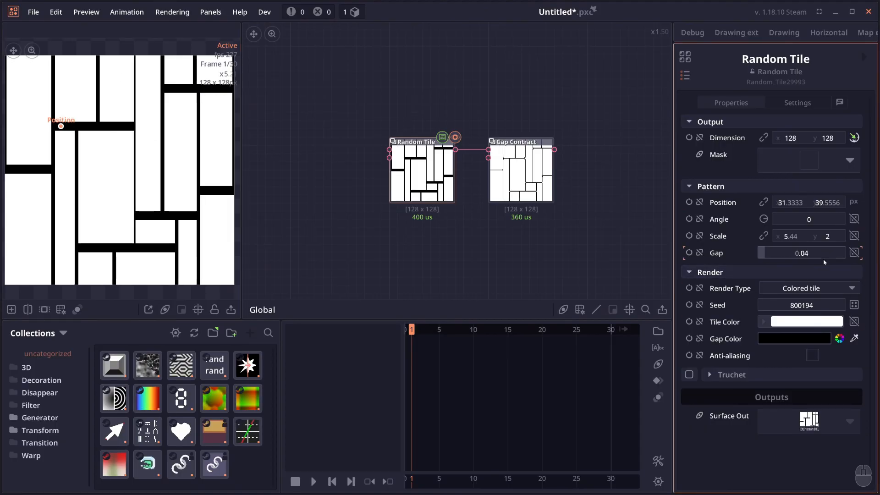
left_click_drag(823, 259, 795, 260)
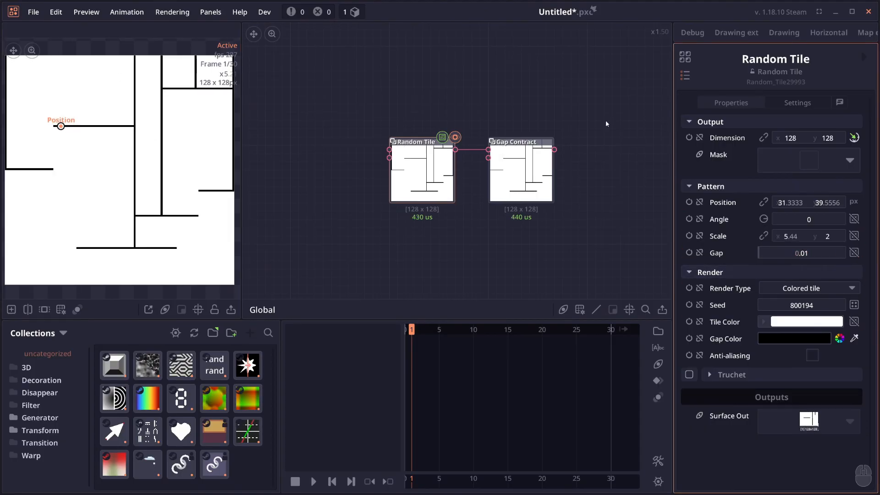
left_click(521, 174)
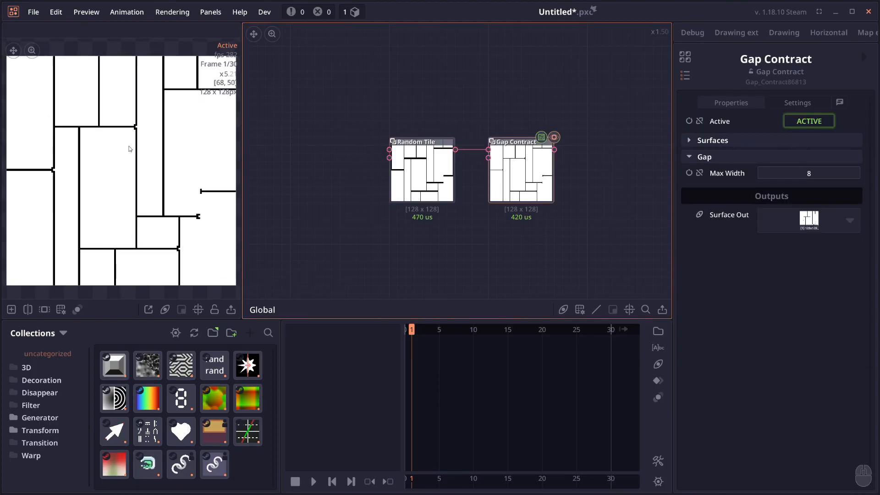
scroll(197, 216, "up", 12)
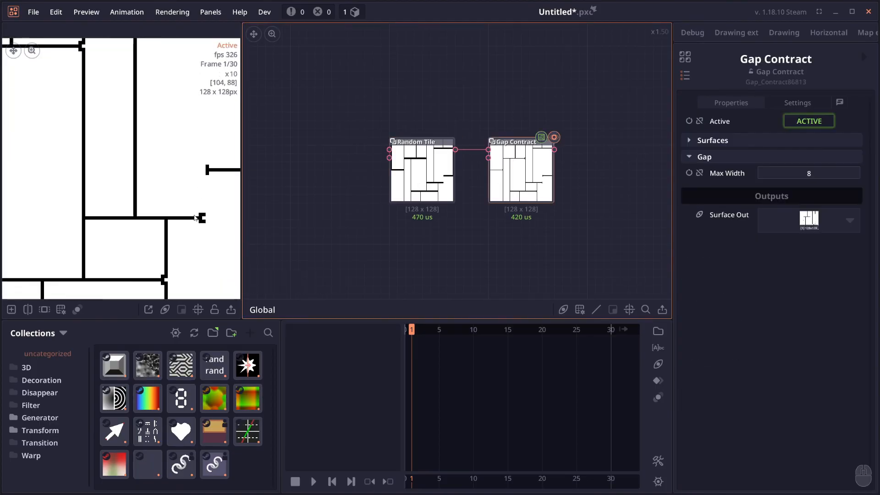
scroll(197, 216, "down", 7)
- Connect the Scatter Points output to the Triangulate Points node and preview the triangulation
double_click(447, 196)
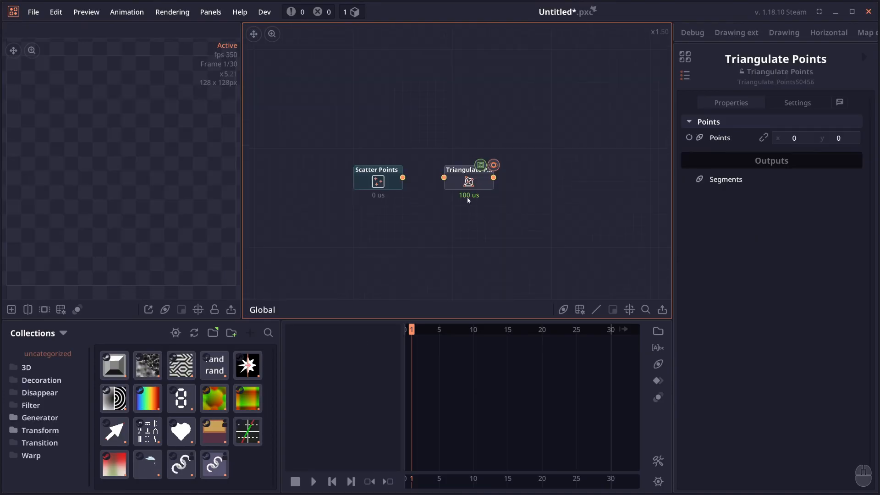
scroll(390, 186, "up", 2)
left_click(389, 185)
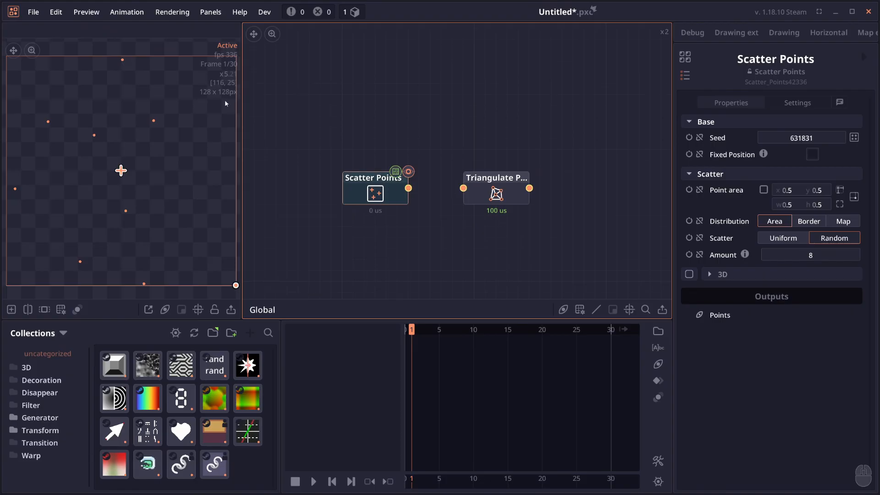
left_click_drag(408, 188, 463, 188)
left_click(482, 196)
double_click(483, 196)
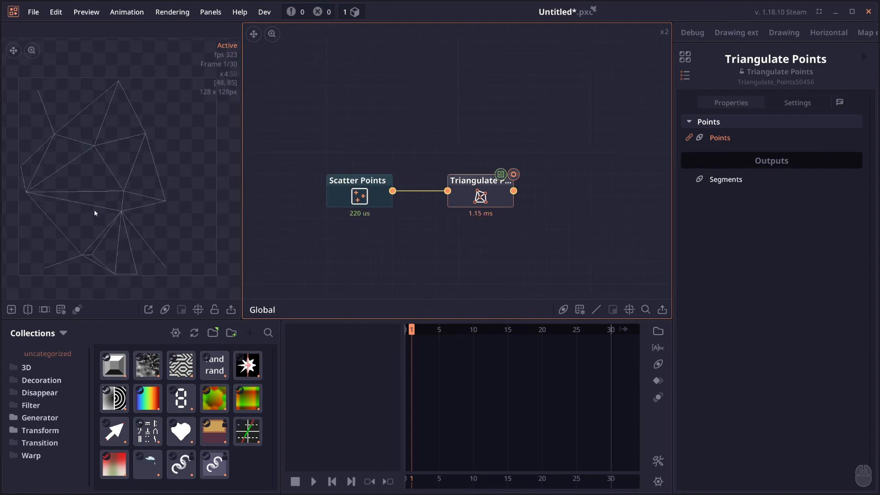
left_click(95, 211)
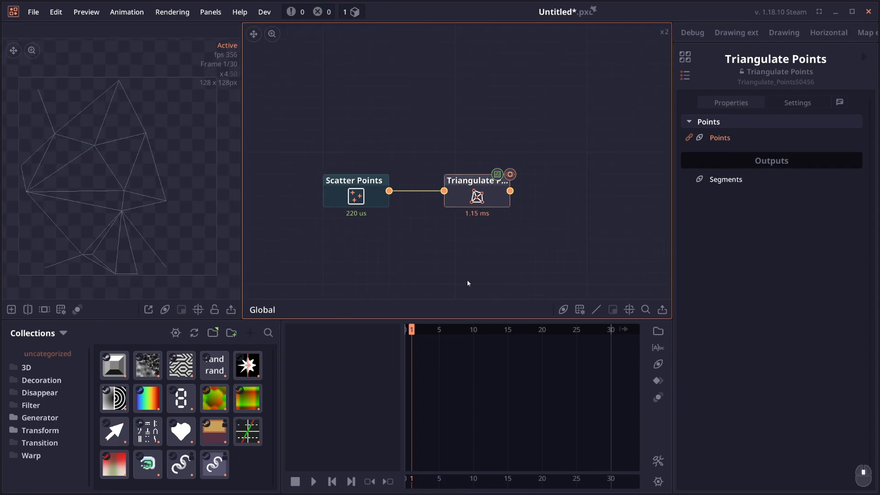
- Add a Draw Line node beside the Triangulate Points node
right_click(548, 188)
type("drawli")
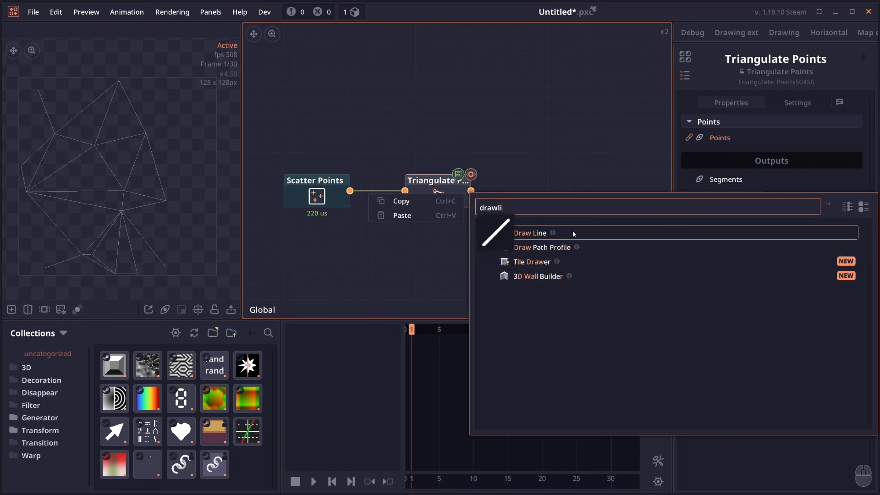
left_click(573, 230)
- Set the Draw Line data type to Segments and feed it the segments from Triangulate Points
left_click(775, 155)
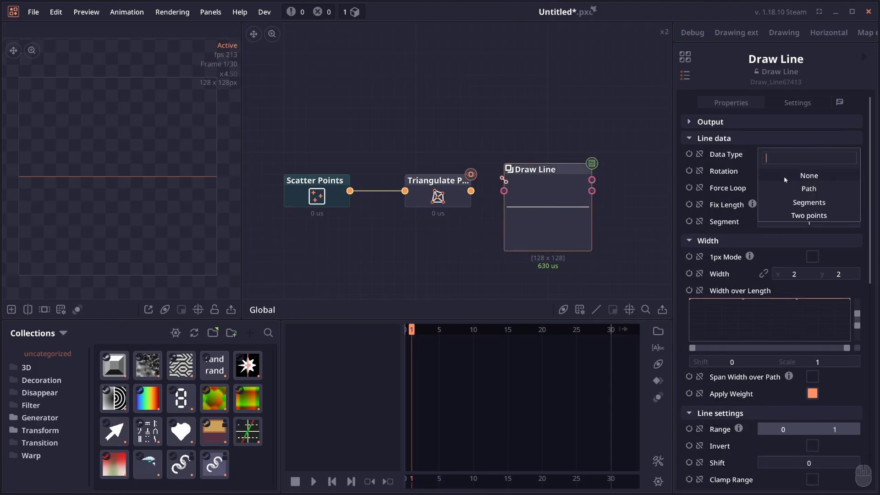
left_click(806, 203)
left_click_drag(471, 192, 504, 180)
double_click(565, 226)
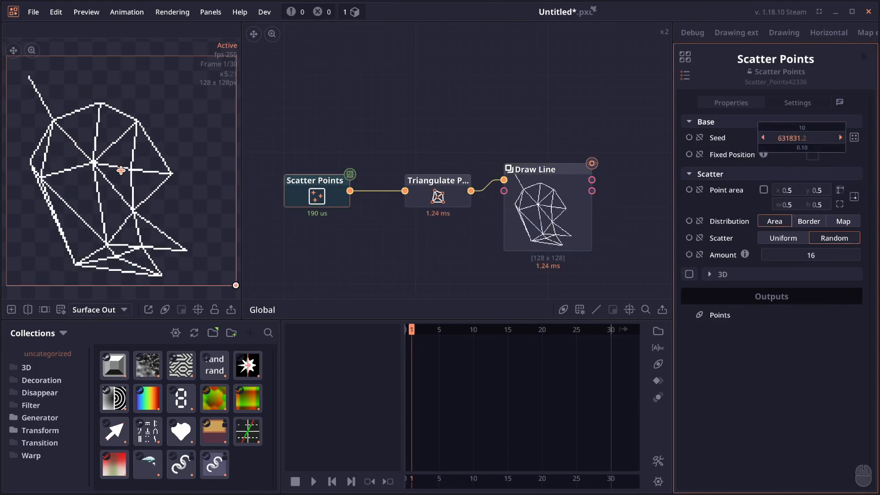
left_click_drag(801, 138, 801, 138)
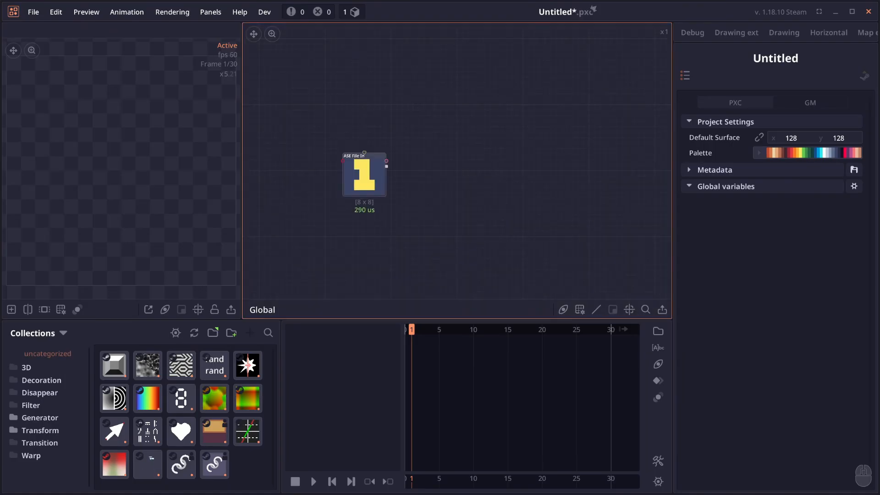
- Feed the ASE File In node's data into the ASE Tag node and choose the y tag
left_click(409, 167)
double_click(410, 167)
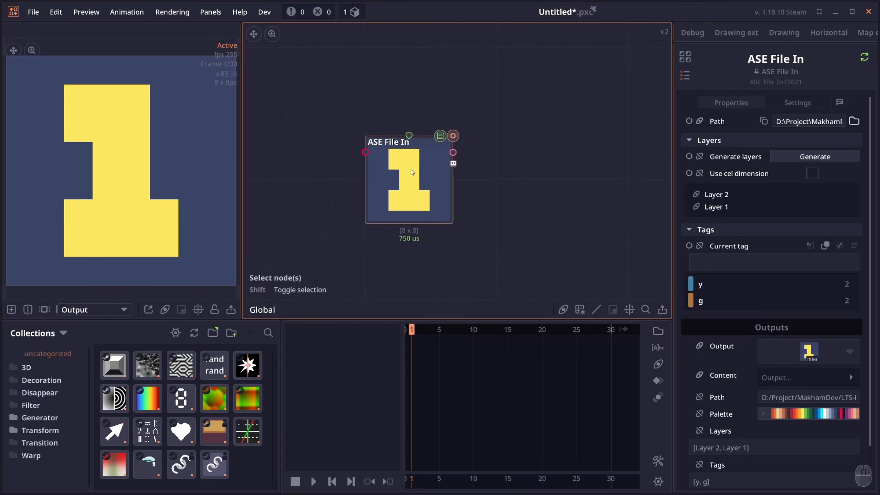
scroll(734, 220, "down", 3)
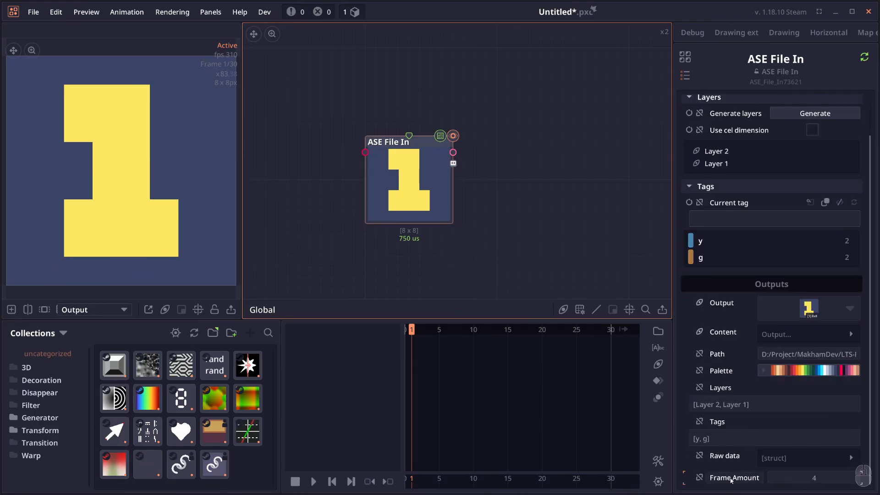
left_click_drag(570, 140, 530, 142)
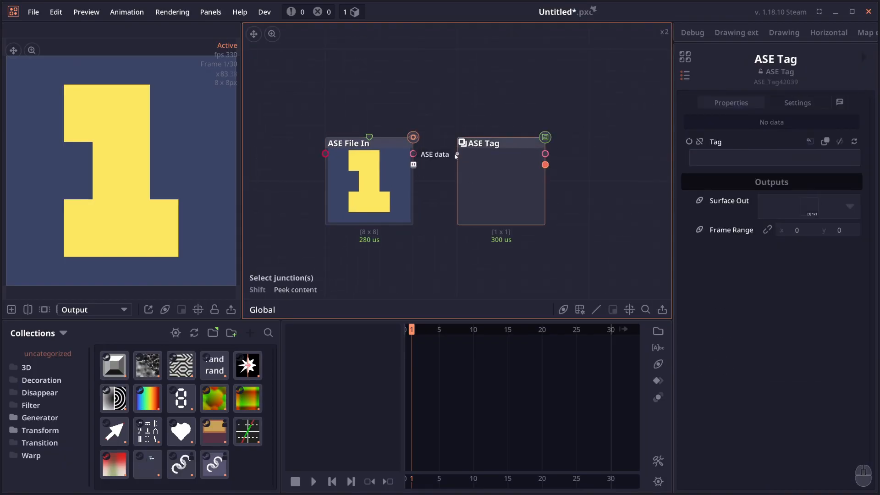
left_click_drag(457, 154, 413, 164)
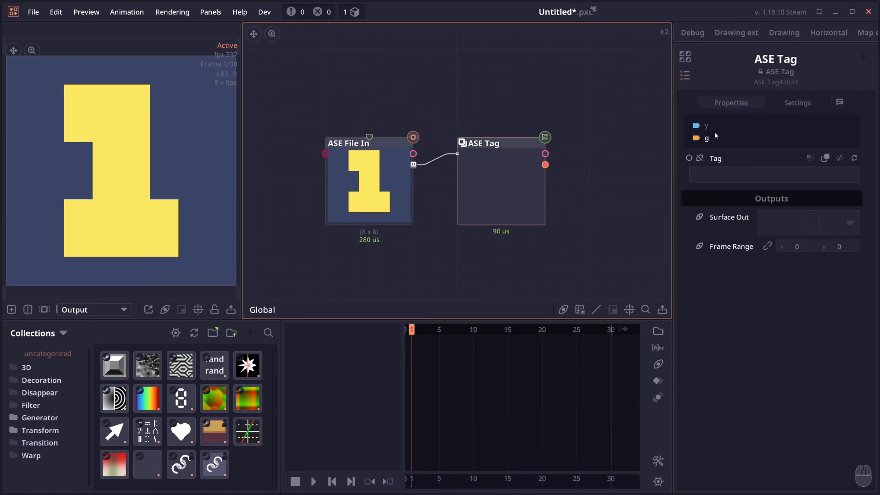
left_click(707, 125)
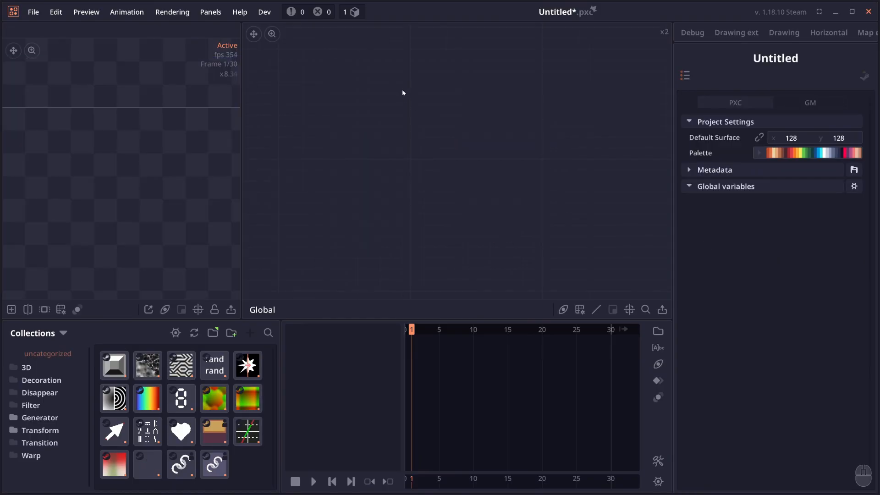
- Add a Zigzag pattern node to the empty graph
right_click(403, 95)
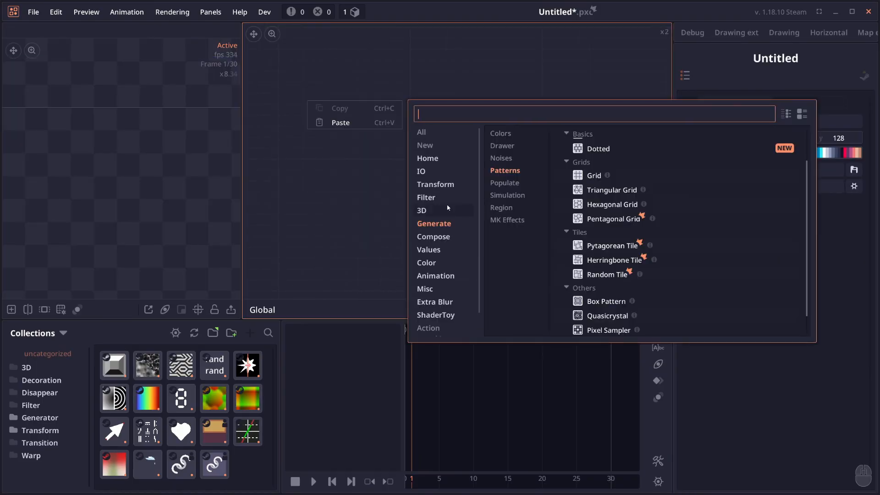
type("zig")
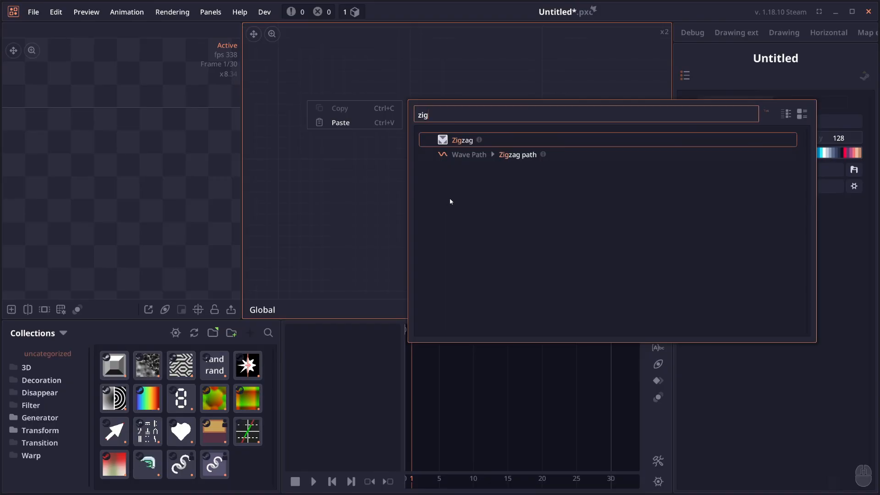
key("Return")
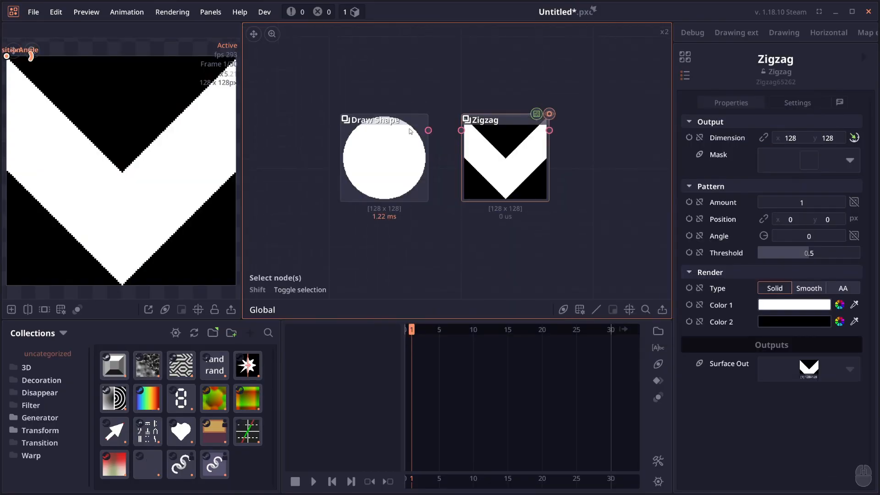
- Connect the Draw Shape circle to the Zigzag node's mask input and preview the masked pattern
left_click_drag(366, 158, 356, 158)
mouse_move(416, 132)
left_mouse_down()
mouse_move(457, 128)
mouse_move(383, 132)
mouse_move(461, 130)
left_mouse_up()
left_click(499, 160)
left_click_drag(454, 93, 447, 131)
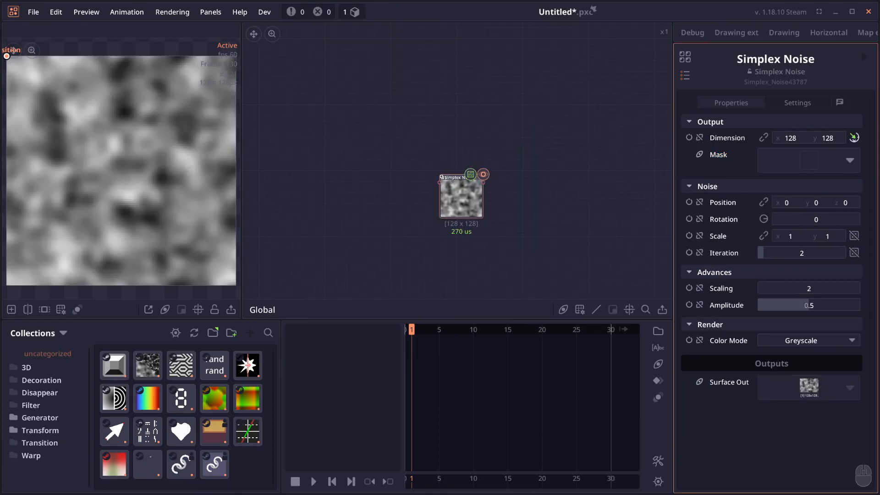
left_click_drag(454, 170, 449, 167)
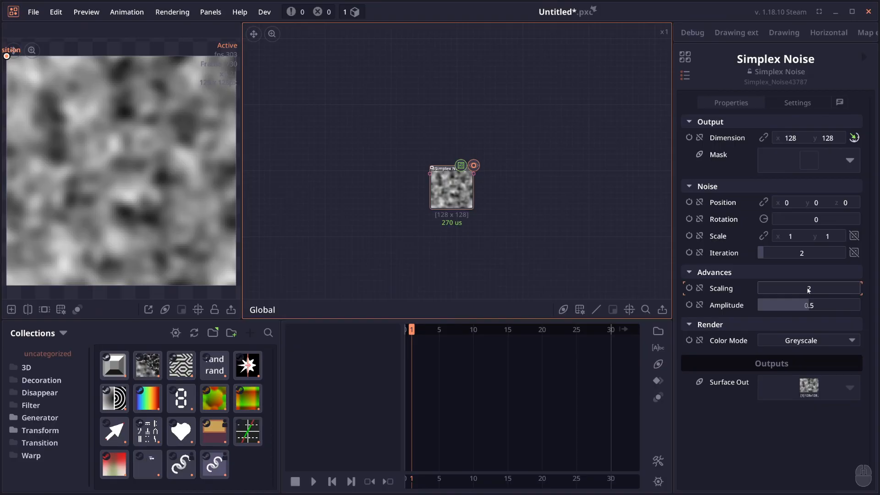
- Set the Simplex Noise node's Scaling to about 4.56
left_click_drag(809, 289, 845, 289)
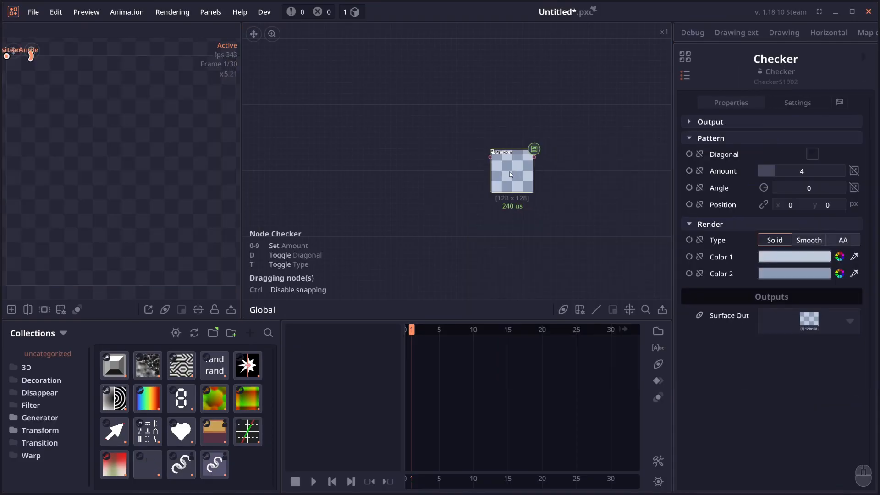
- Turn on the Diagonal option of the Checker pattern
left_click_drag(515, 168, 487, 176)
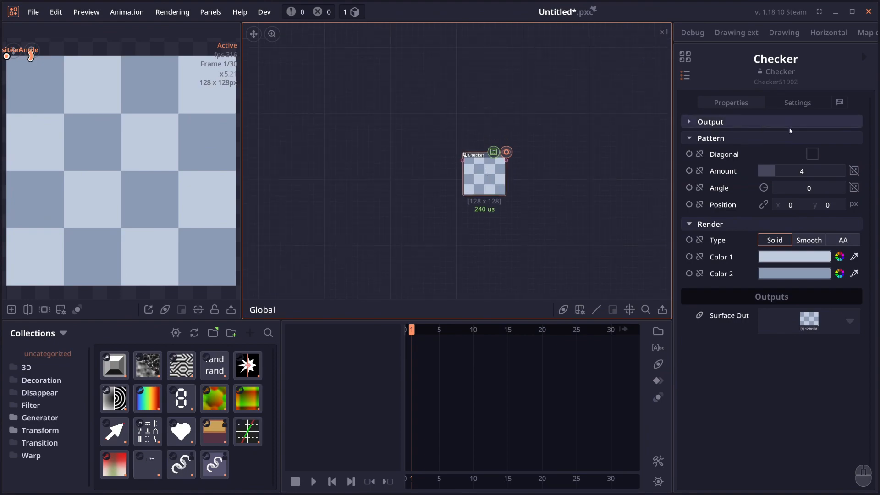
left_click(812, 154)
left_click_drag(477, 163, 461, 174)
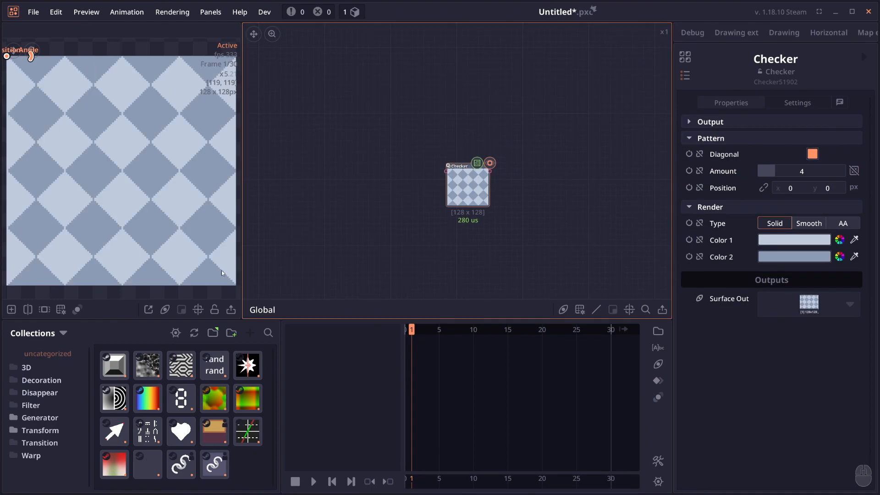
- Turn Diagonal off and set the Checker's Angle to 45, and re-enable Diagonal to compare the two patterns
left_click(813, 155)
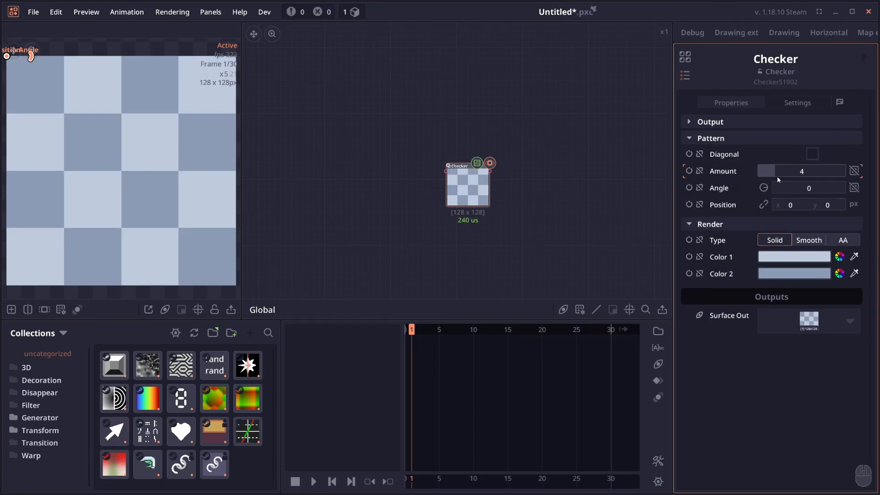
left_click(793, 185)
type("45")
key("Return")
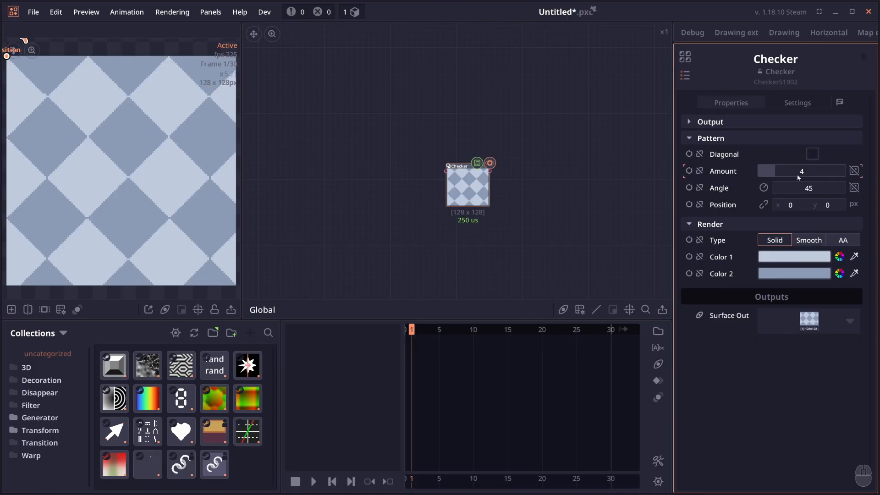
left_click(812, 154)
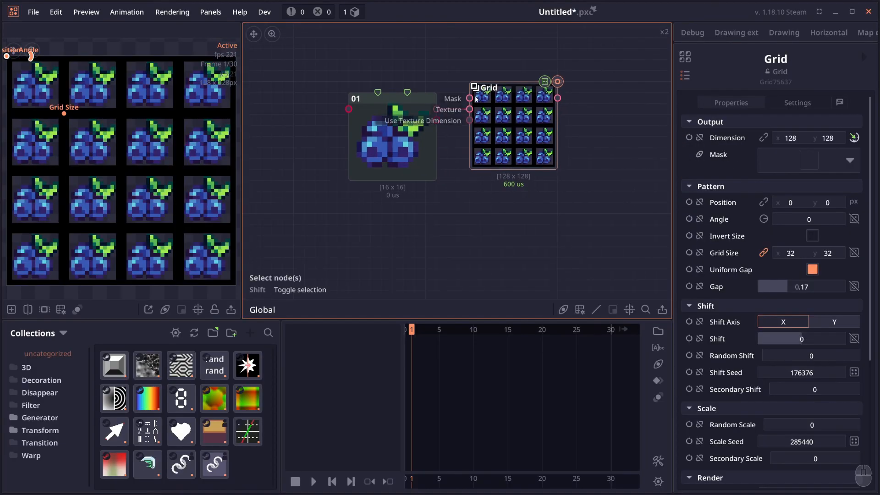
- Open the Grid node's settings
left_click(803, 106)
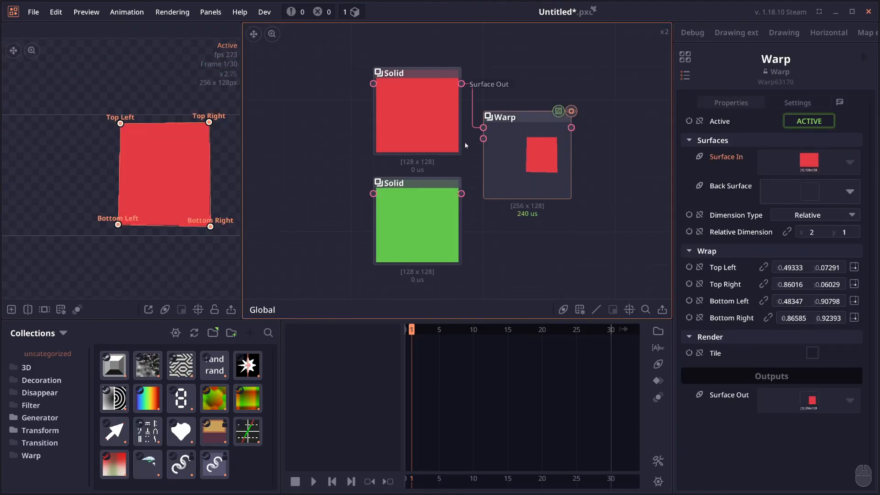
- Connect the green Solid to the Warp node's Back Surface and reshape the warped quad in the preview
left_click_drag(483, 139, 455, 198)
scroll(109, 170, "down", 2)
left_click_drag(111, 170, 121, 170)
left_click_drag(195, 170, 152, 150)
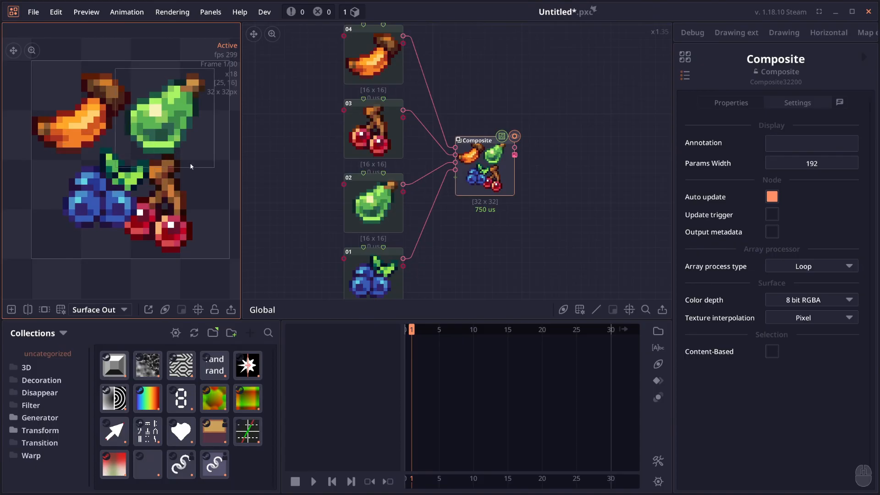
- Show the Composite node's properties and move the blueberry layer in the preview to about position 3.3, 12.1
left_click(731, 103)
left_click_drag(132, 190, 109, 222)
left_click_drag(95, 185, 79, 142)
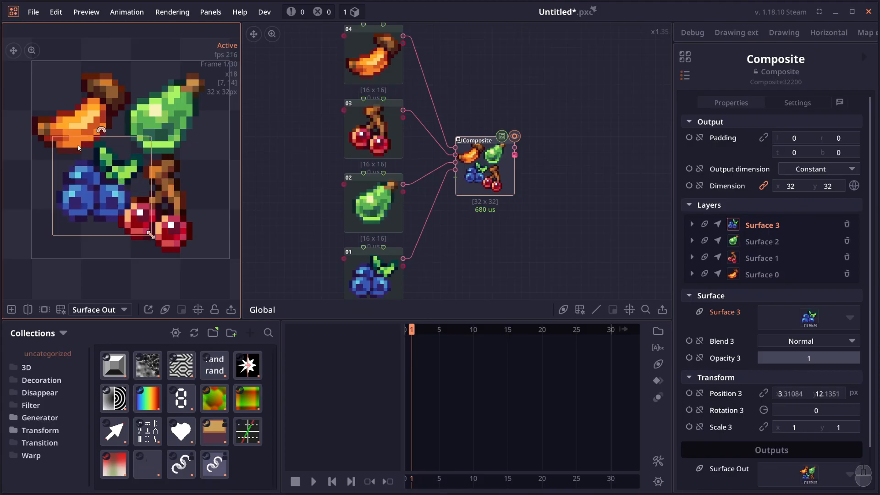
- Enable Content-Based selection in the Composite node's settings and pick the blueberries in the preview
left_click(797, 104)
left_click(768, 350)
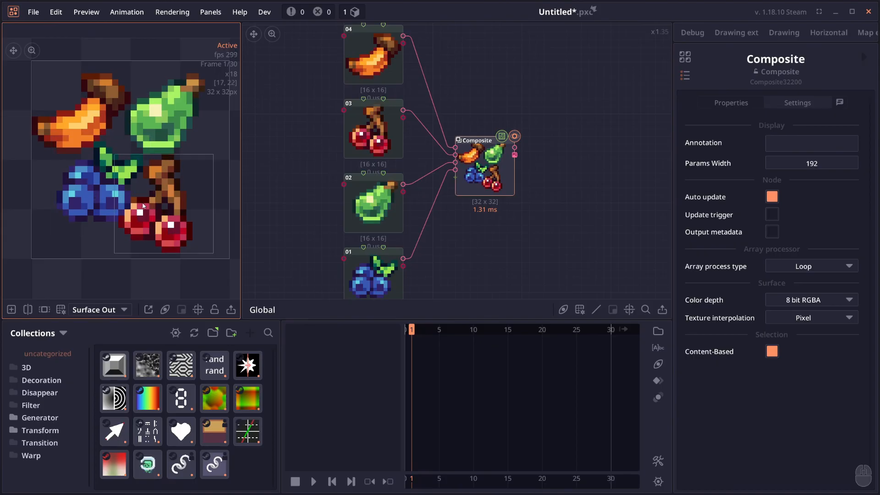
left_click(99, 200)
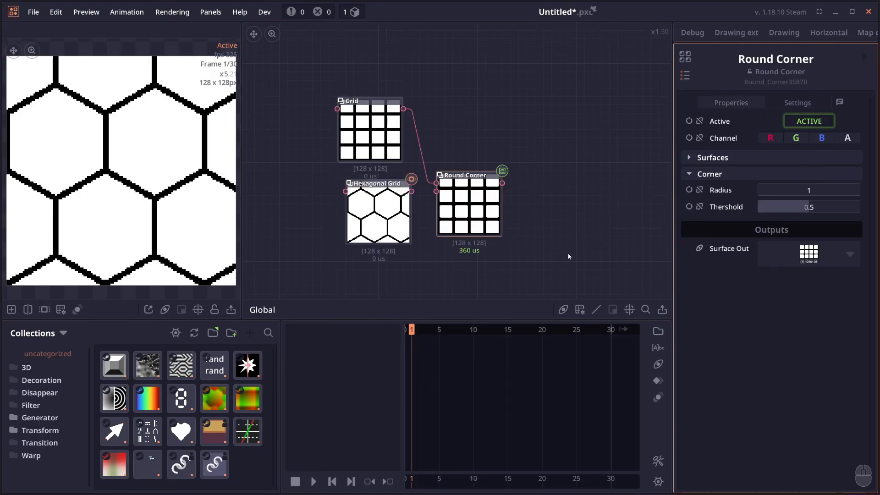
- Preview the Round Corner node on the grid and raise its Radius to about 5
double_click(490, 195)
left_click_drag(824, 190, 843, 190)
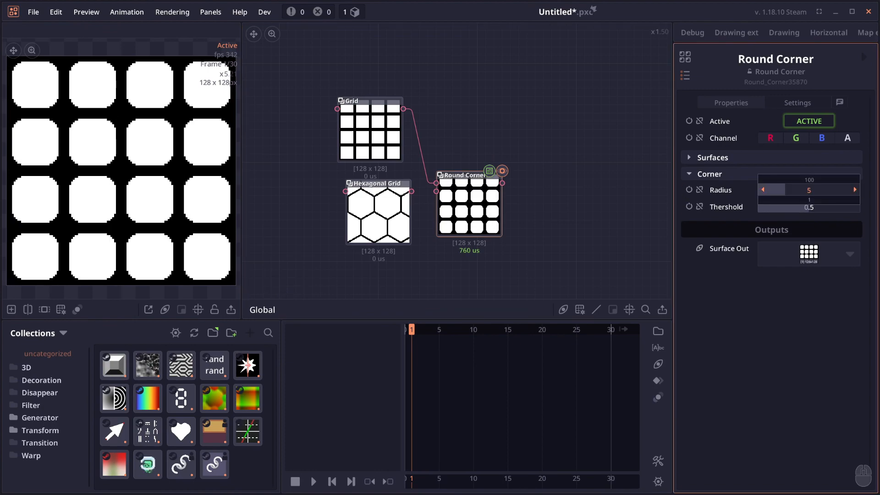
mouse_move(785, 190)
left_mouse_down()
mouse_move(805, 191)
mouse_move(792, 190)
left_mouse_up()
- Feed the Hexagonal Grid into the Round Corner node
scroll(79, 250, "up", 1)
scroll(344, 184, "up", 1)
left_click_drag(430, 198, 467, 182)
- Set the Scatter node's Distribution to Direct Data
left_click(474, 187)
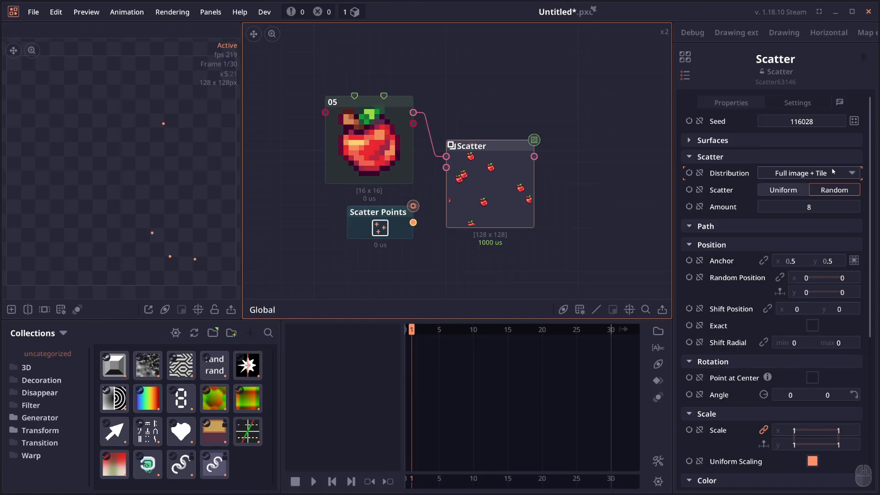
left_click(834, 172)
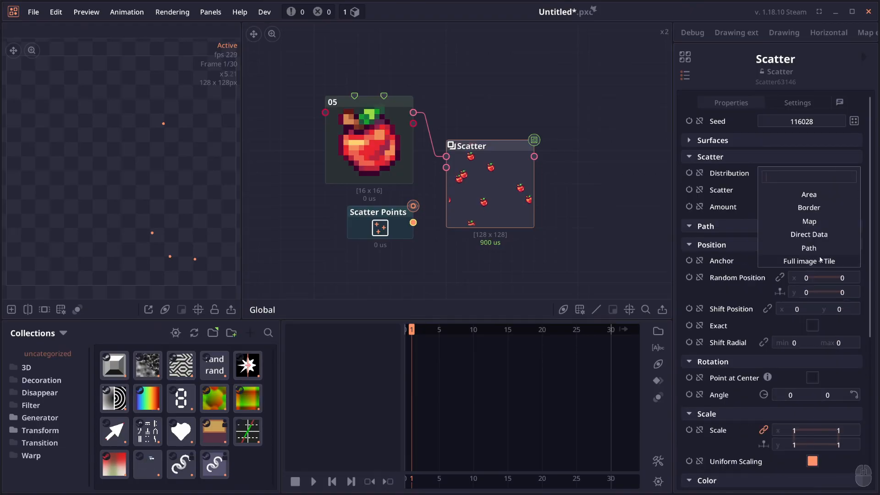
left_click(807, 234)
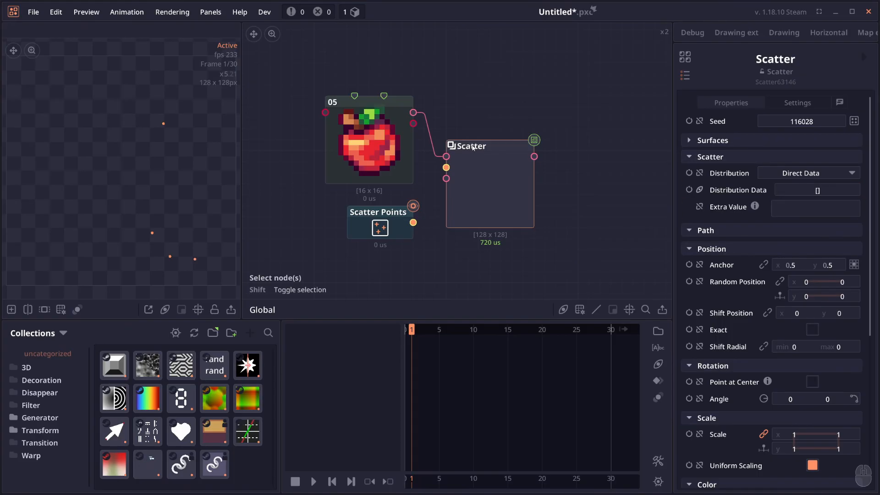
- Connect the Scatter Points output to the Scatter node's Distribution Data input
left_click(378, 229)
left_click_drag(413, 222, 446, 167)
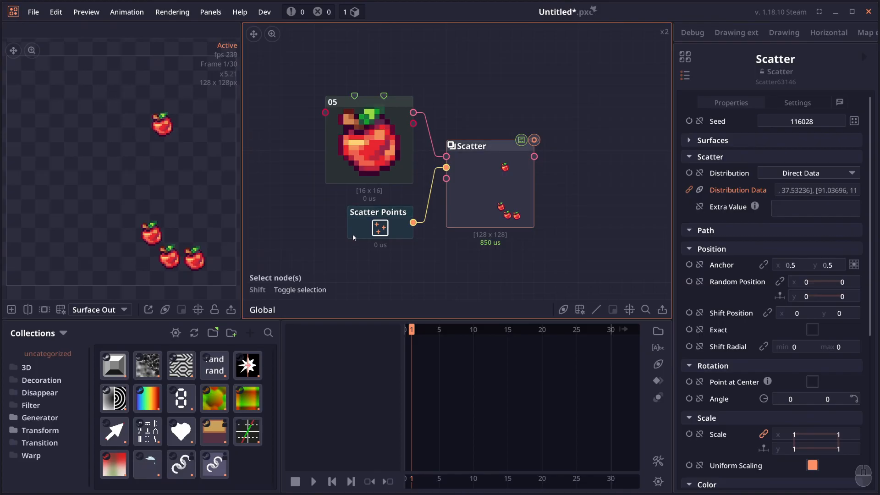
left_click(398, 222)
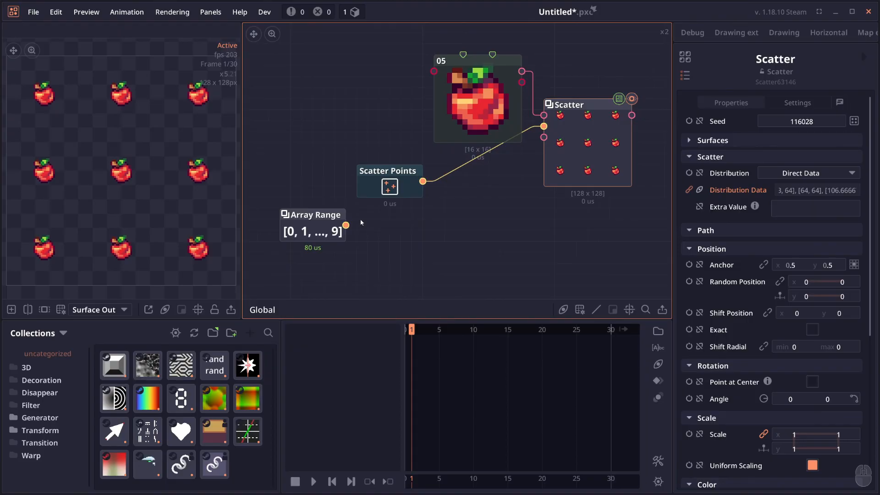
- Examine the Scatter Points node's settings and its Points output
left_click(373, 177)
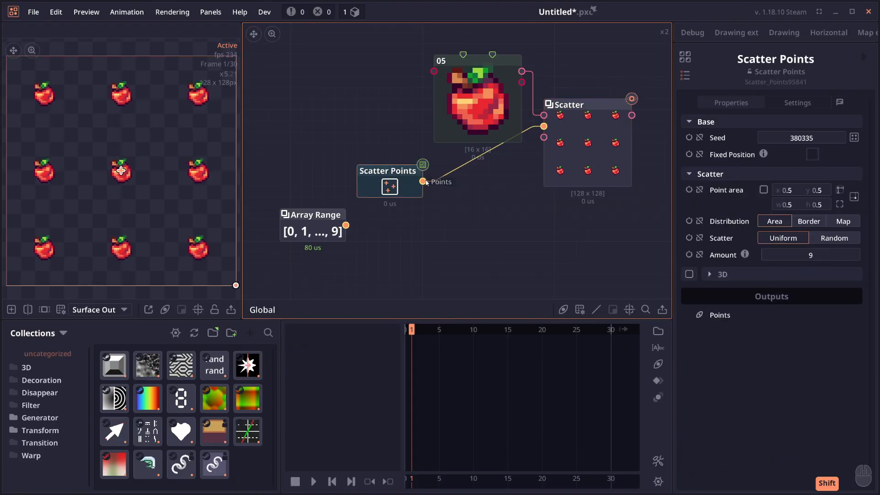
mouse_move(421, 182)
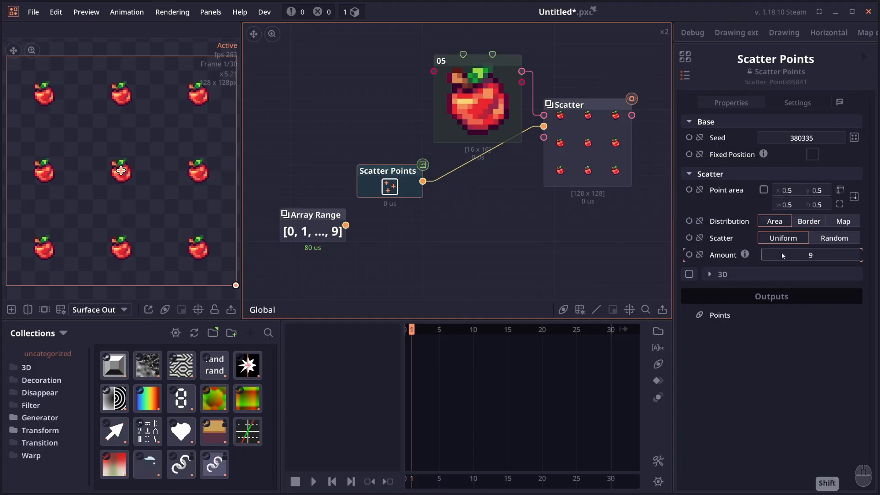
- Set the Array Range node's End to 9 and place the node directly below Scatter Points
left_click_drag(306, 222, 328, 222)
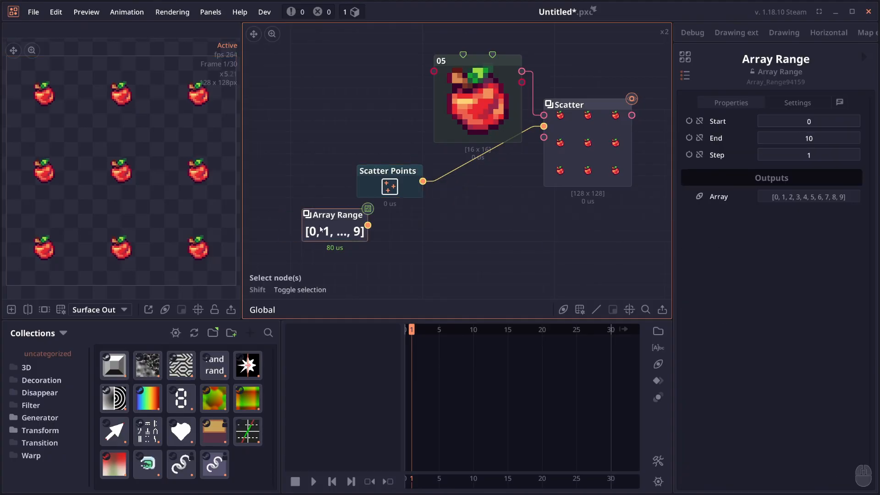
left_click(803, 141)
type("9")
left_click(490, 211)
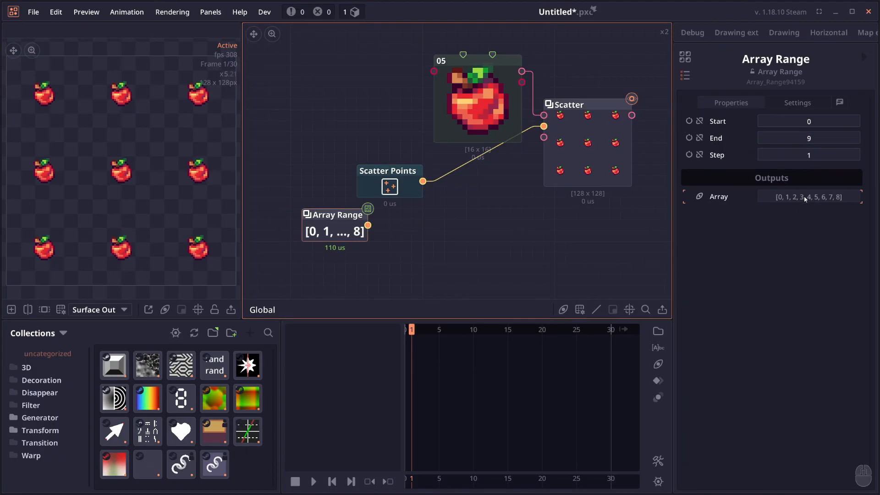
left_click_drag(348, 216, 404, 216)
- Add an Array Zip node combining Scatter Points and Array Range, with Spread Content enabled
right_click(490, 235)
type("array zip")
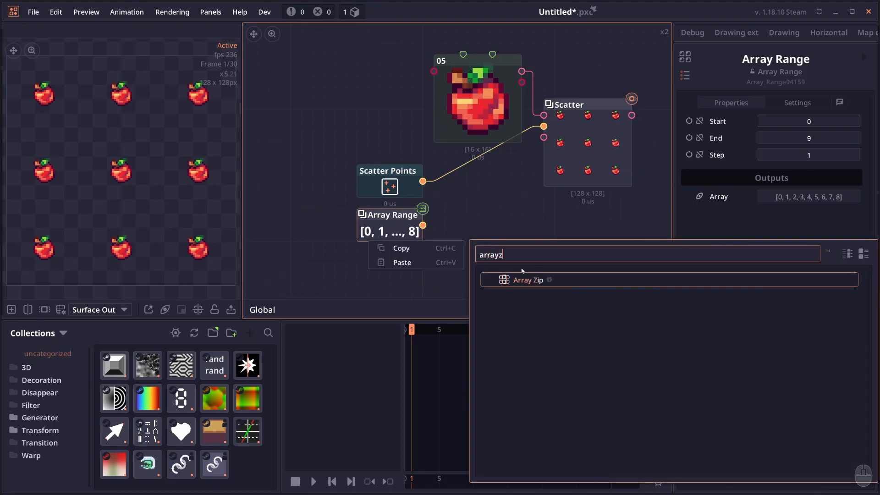
left_click(520, 279)
left_click(774, 121)
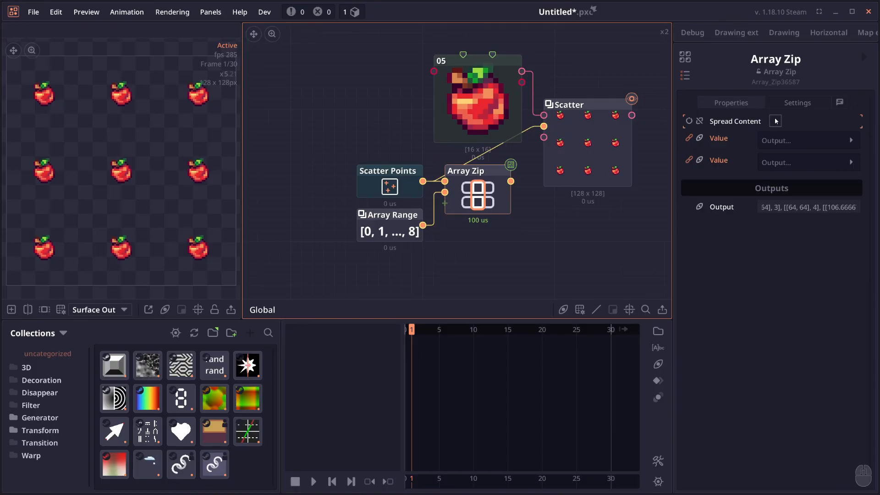
- Check the Array Zip output and connect it to the Scatter node's Distribution Data
key("shift")
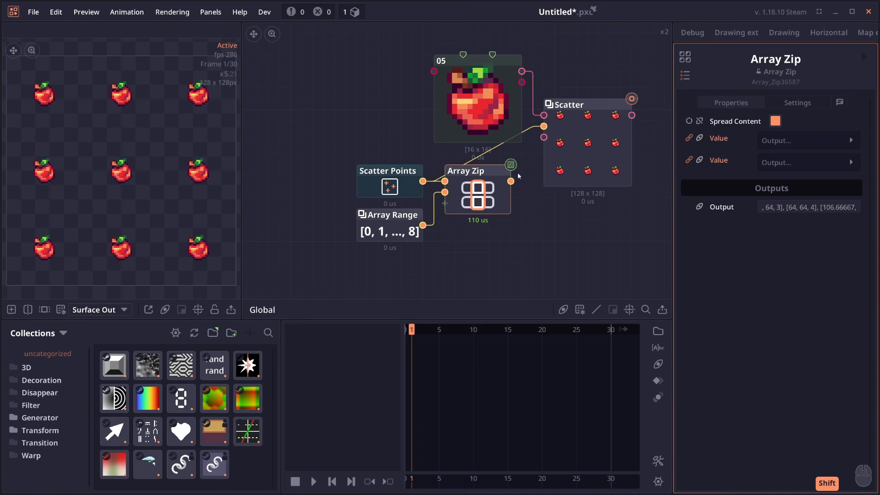
mouse_move(510, 182)
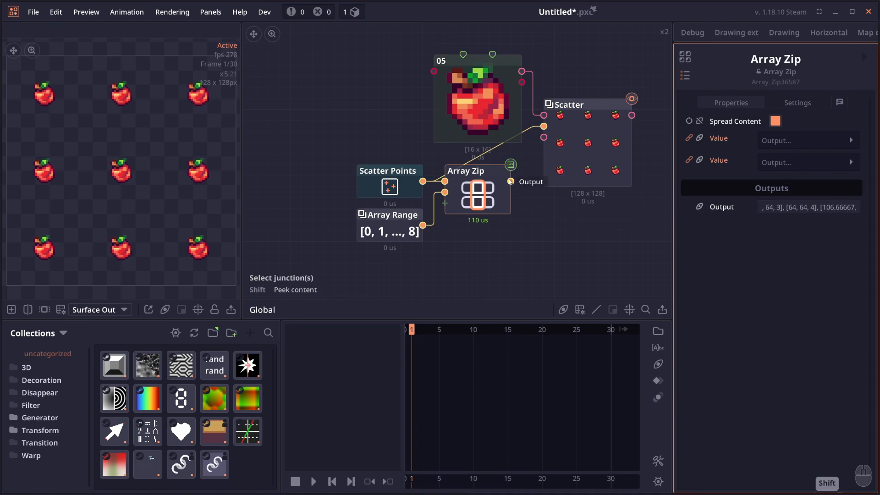
left_click_drag(510, 182, 544, 128)
left_click(543, 129)
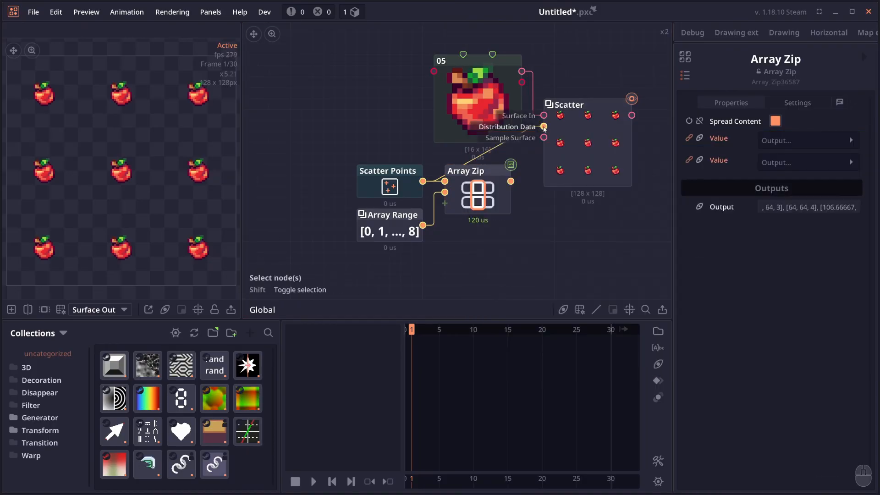
- Set the Scatter node's Extra Value to Scale
left_click(578, 131)
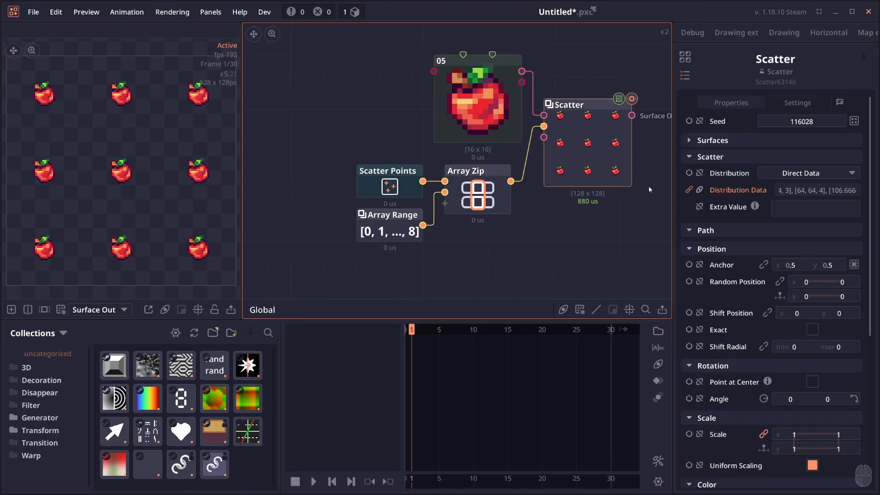
left_click(804, 208)
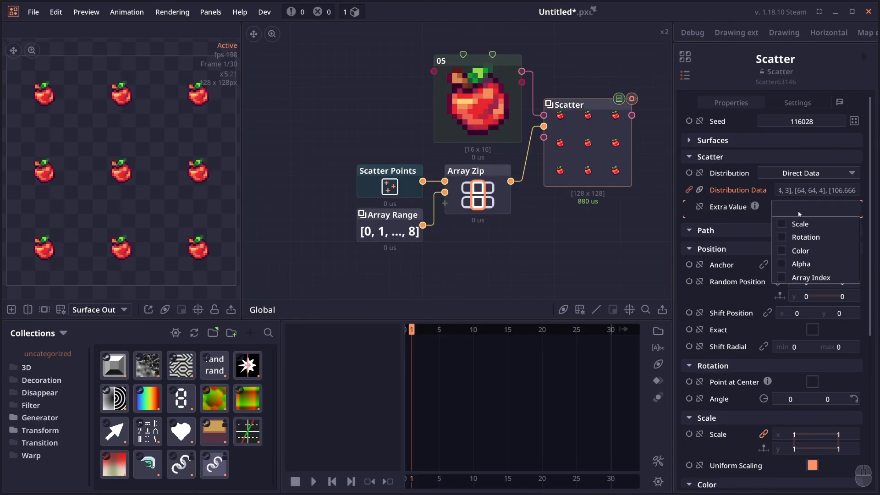
left_click(784, 223)
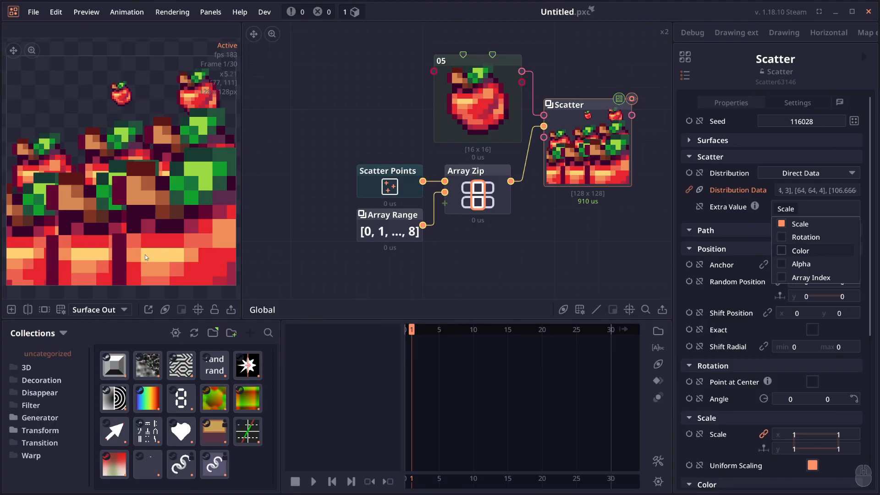
- Move Array Range aside and insert a Multiply node between it and Array Zip
left_click_drag(379, 243, 345, 240)
right_click(403, 220)
left_click(382, 269)
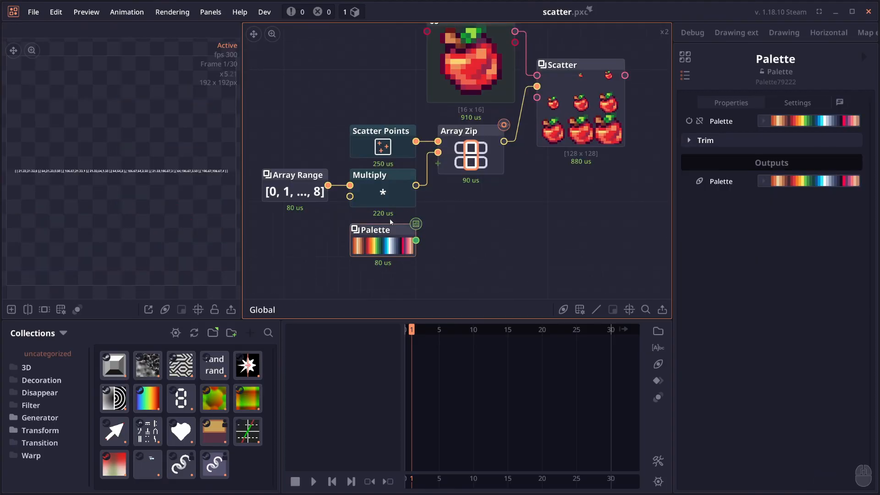
- Connect the Palette node to Array Zip as a third value and peek at the zipped output
left_click_drag(460, 235, 461, 243)
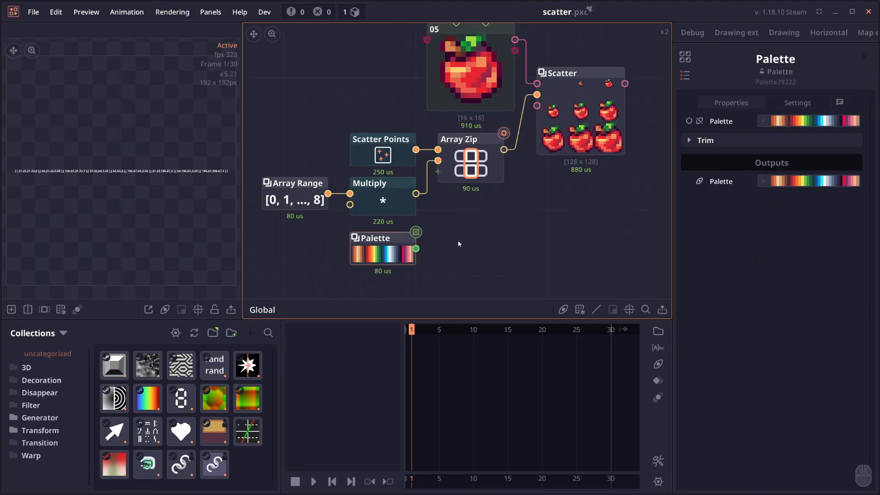
left_click_drag(416, 248, 467, 174)
left_click(466, 174)
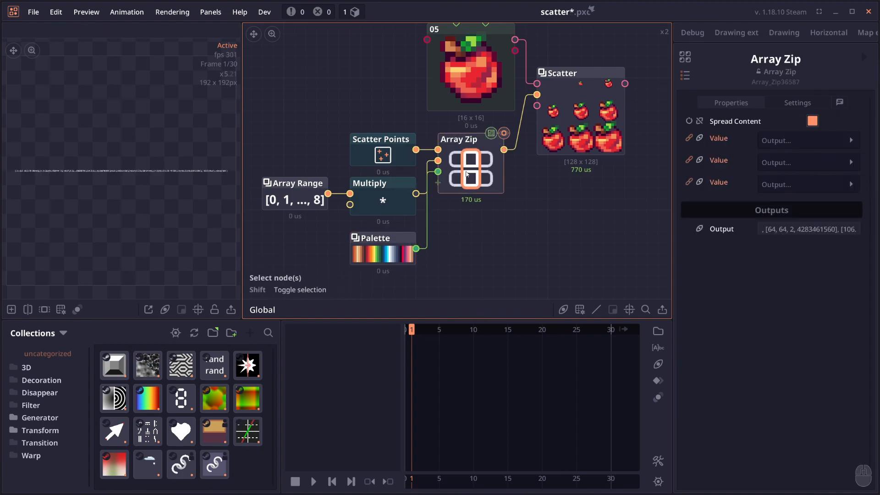
key("shift")
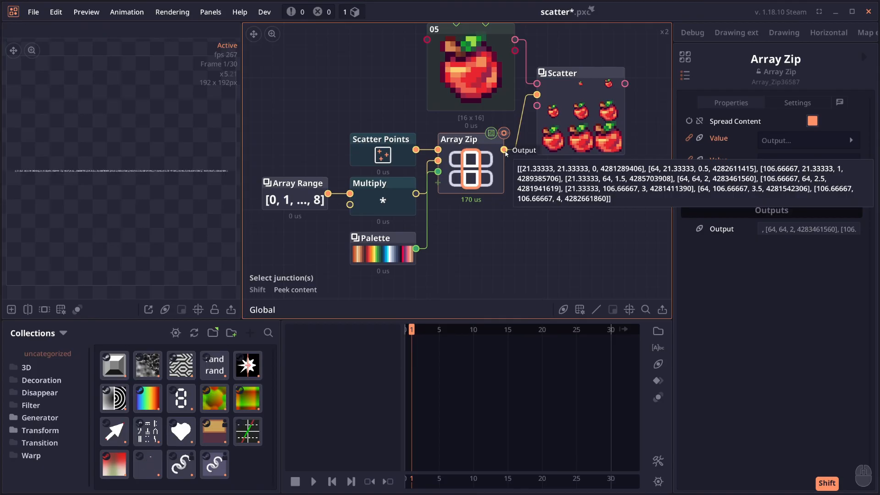
- Add Color to the Scatter node's Extra Value options alongside Scale
left_click_drag(583, 124, 547, 142)
left_click(547, 145)
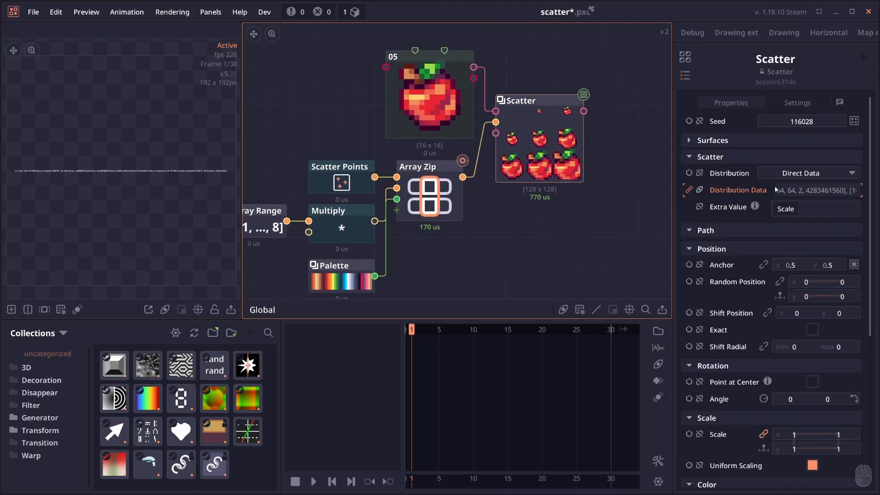
left_click(806, 209)
left_click(801, 250)
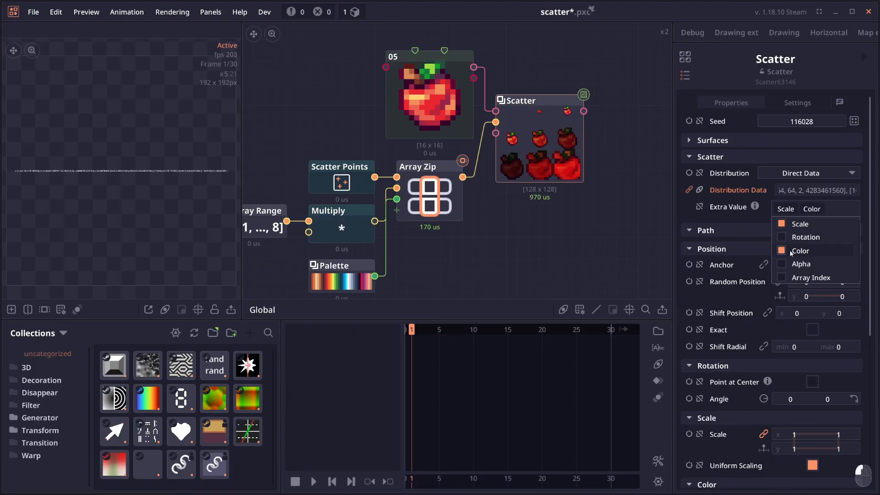
- Add a Circle Draw Shape node and use it as the Scatter node's input surface in place of the apple image
left_click_drag(567, 122, 149, 193)
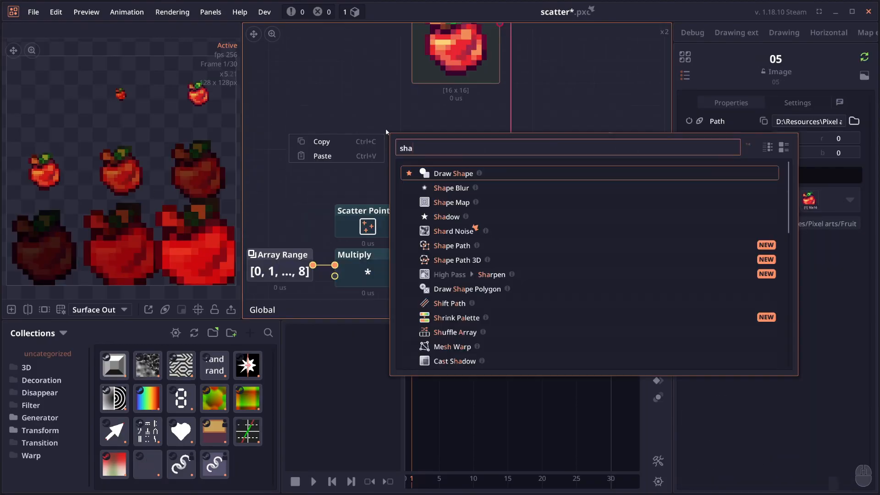
key("BackSpace")
key("BackSpace")
key("BackSpace")
type("circle")
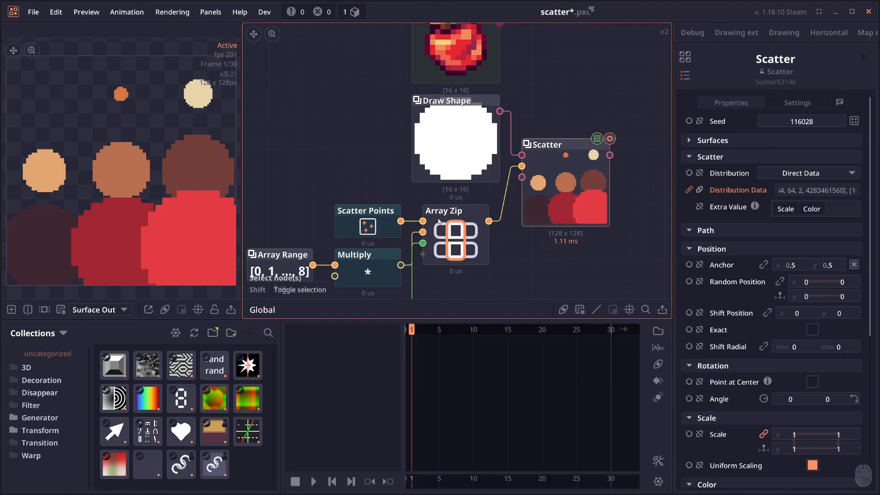
left_click_drag(436, 220, 452, 159)
scroll(452, 158, "down", 1)
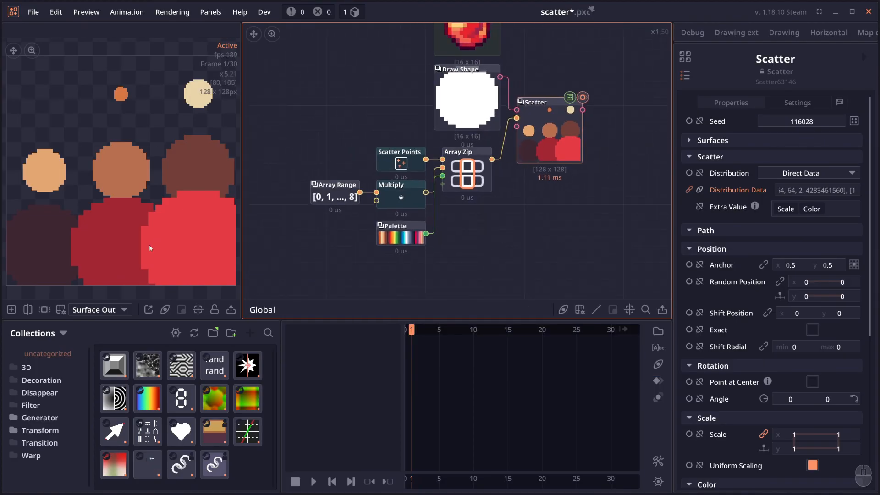
left_click(398, 226)
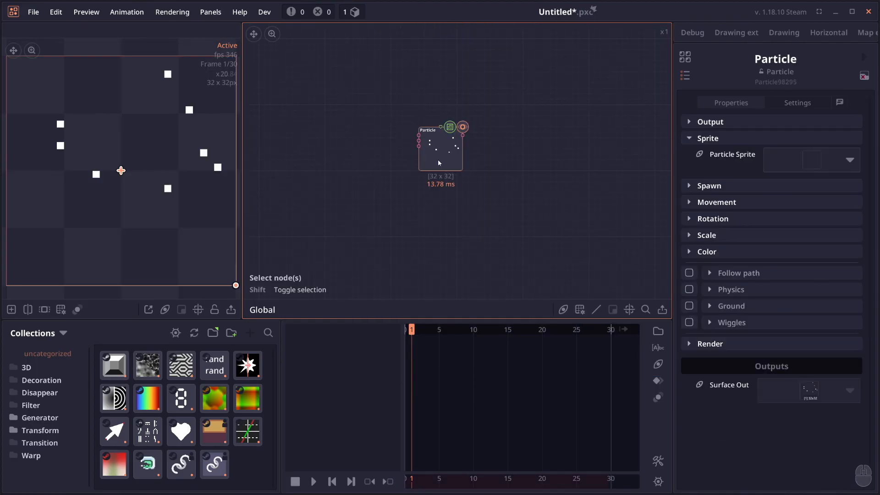
- Add a VFX node group below the Particle node and peek at the Spawner's Follow path settings
right_click(527, 167)
type("vfx")
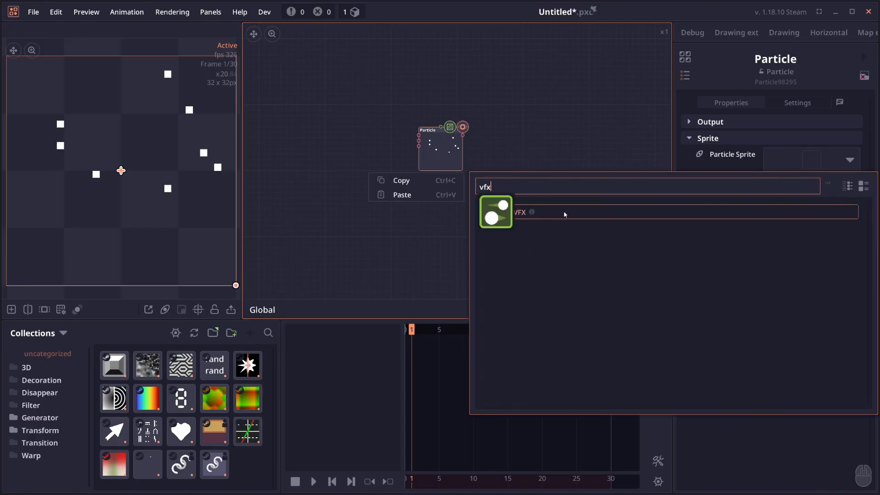
left_click(564, 211)
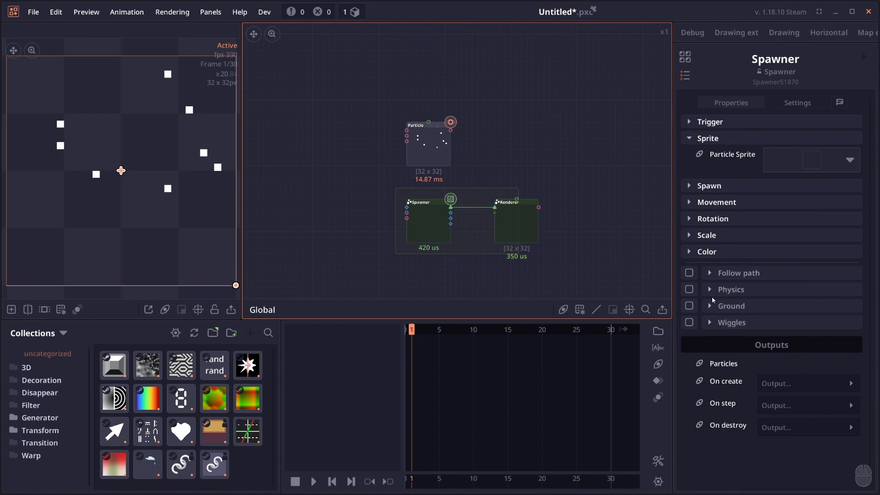
left_click(731, 275)
left_click(730, 276)
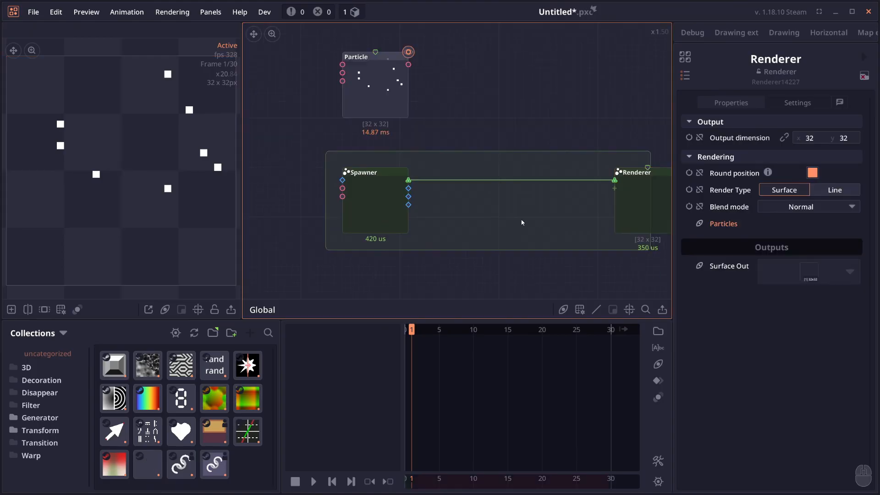
- Add a VFX Override node inside the VFX group and place it between the Spawner and Renderer
left_click_drag(522, 222, 512, 220)
right_click(502, 217)
type("vfx")
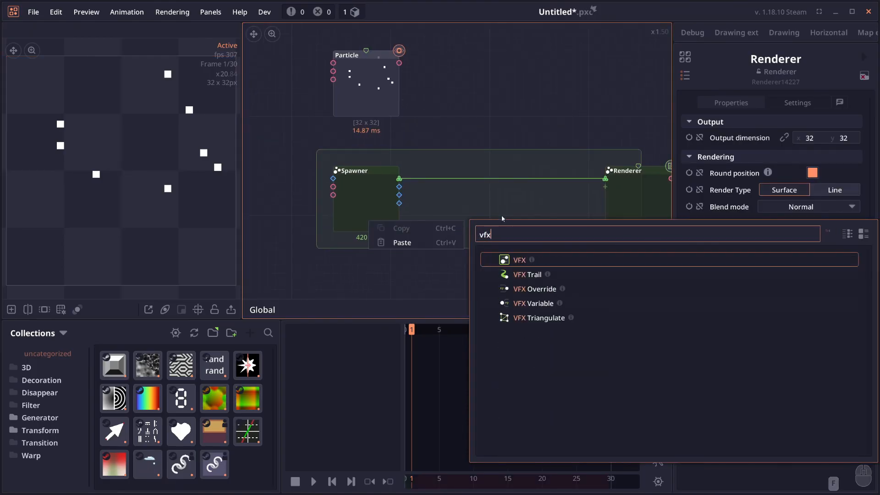
left_click(534, 289)
left_click(516, 239)
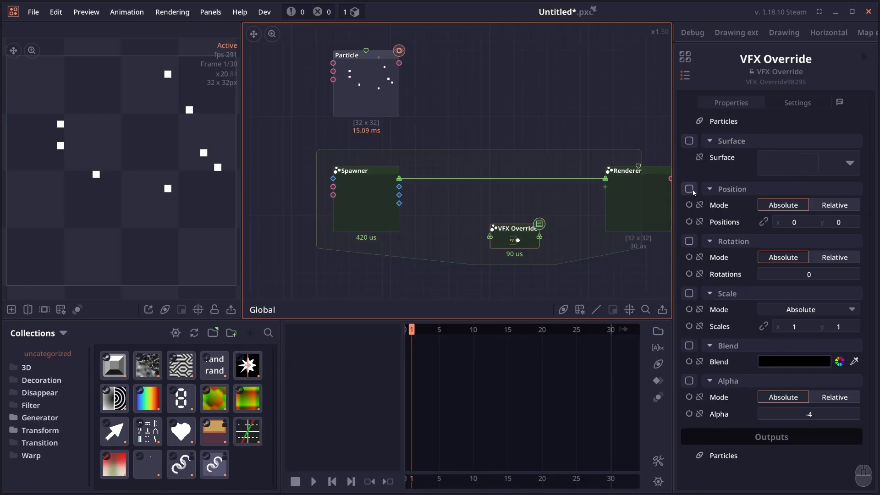
left_click_drag(514, 236, 506, 227)
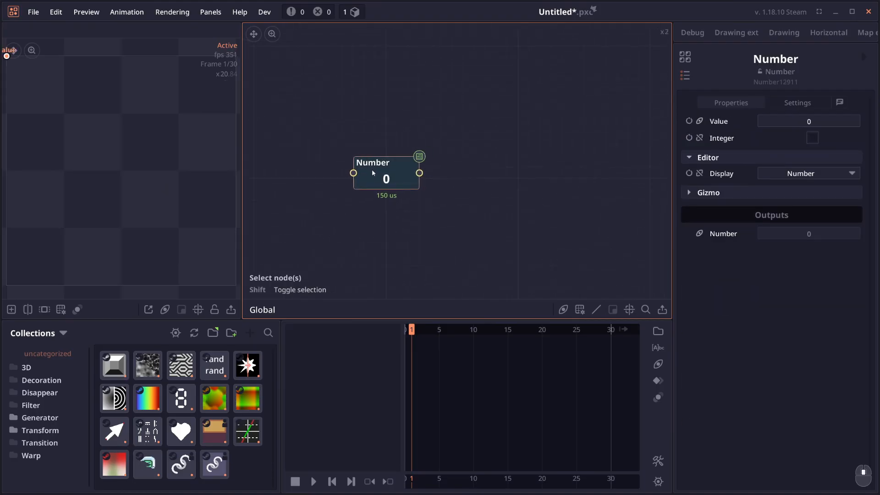
- Set the Number node's Display to Rotator and the upper limit of its Knob Range to 184
left_click_drag(372, 170, 412, 156)
left_click(775, 174)
left_click(806, 220)
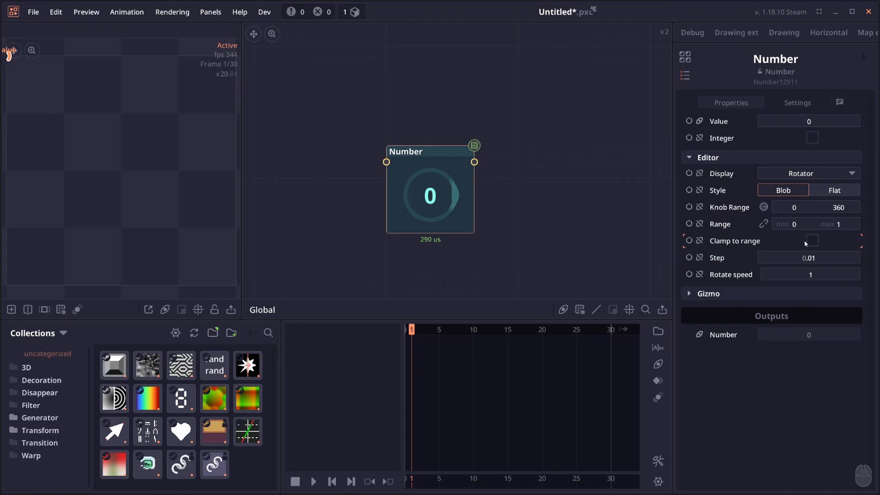
left_click_drag(839, 208, 822, 205)
left_click_drag(455, 194, 777, 203)
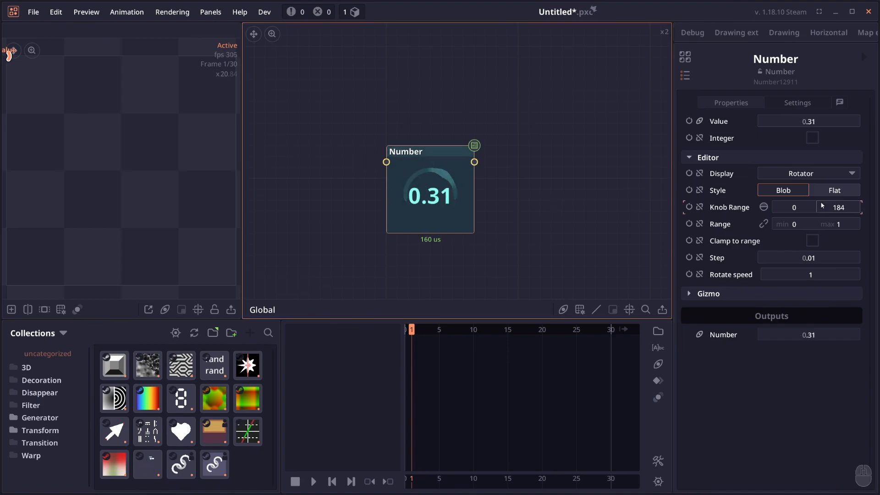
- Toggle the Number node's Clamp to range option and turn its knob to test the rotation
left_click(821, 243)
left_click(813, 241)
left_click_drag(444, 175, 302, 237)
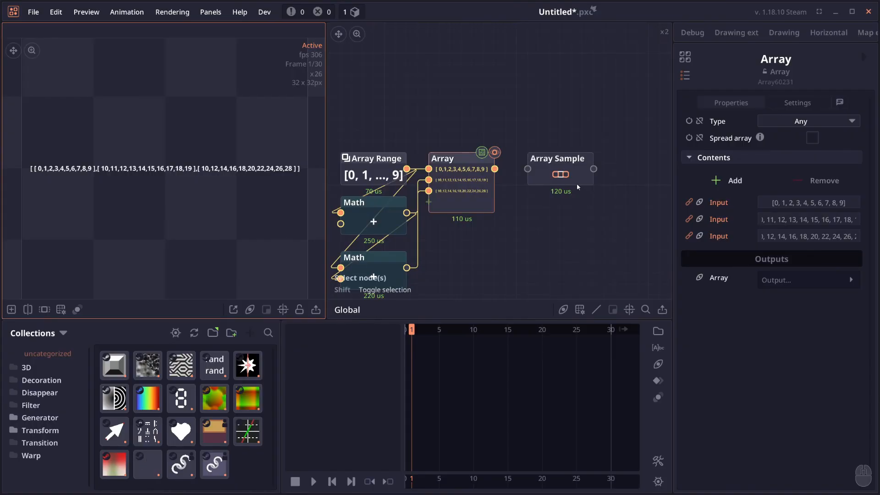
- Examine the Array Sample node's settings and the nested source array in the preview
left_click(576, 183)
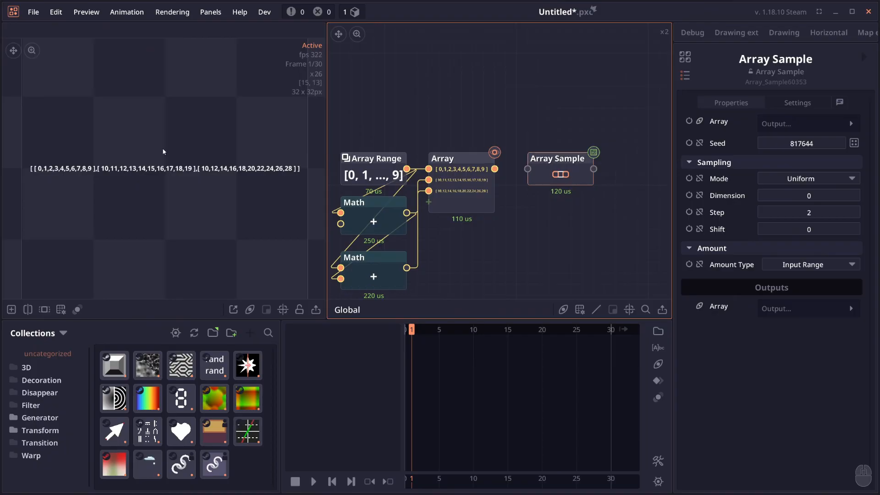
left_click_drag(108, 198, 118, 203)
scroll(79, 183, "up", 2)
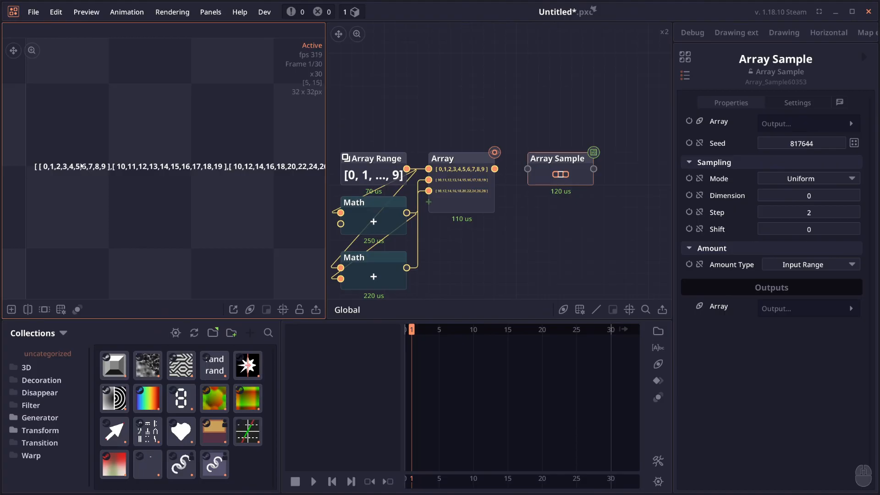
left_click_drag(151, 153, 122, 151)
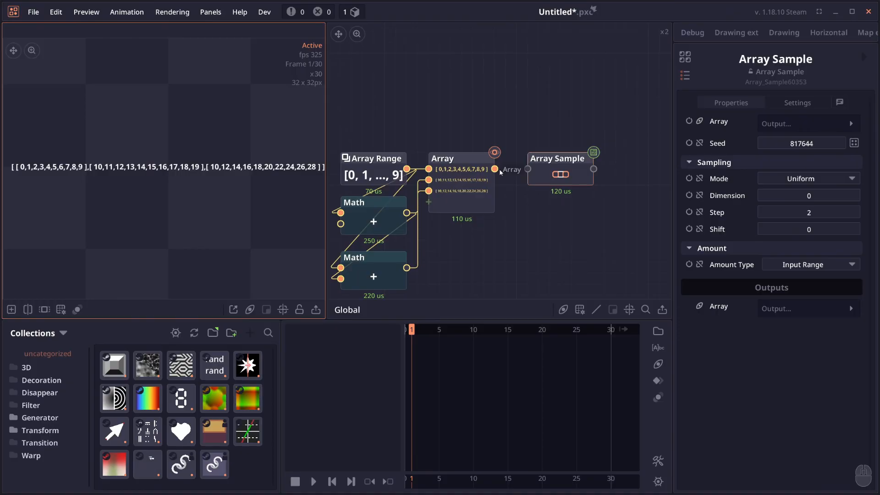
- Set the Array Sample node's Dimension to 1 and connect the Array output to its input
left_click(822, 197)
type("1")
key("Return")
left_click_drag(494, 169, 539, 172)
scroll(128, 170, "up", 1)
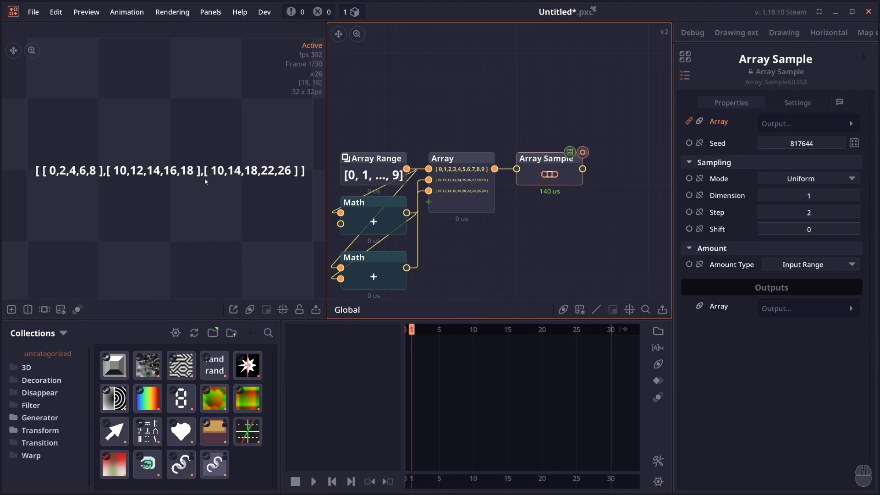
- Set the Array Sample node's Dimension to 0 and compare its output with the source array
left_click(471, 177)
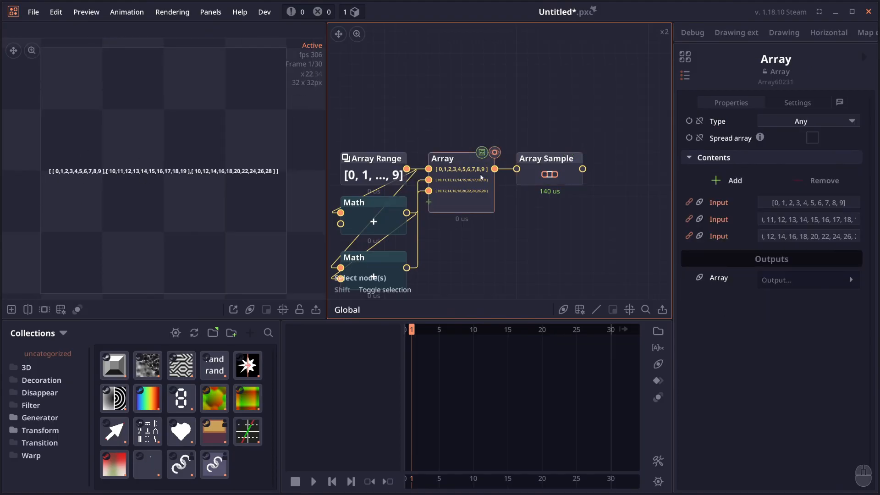
left_click(547, 165)
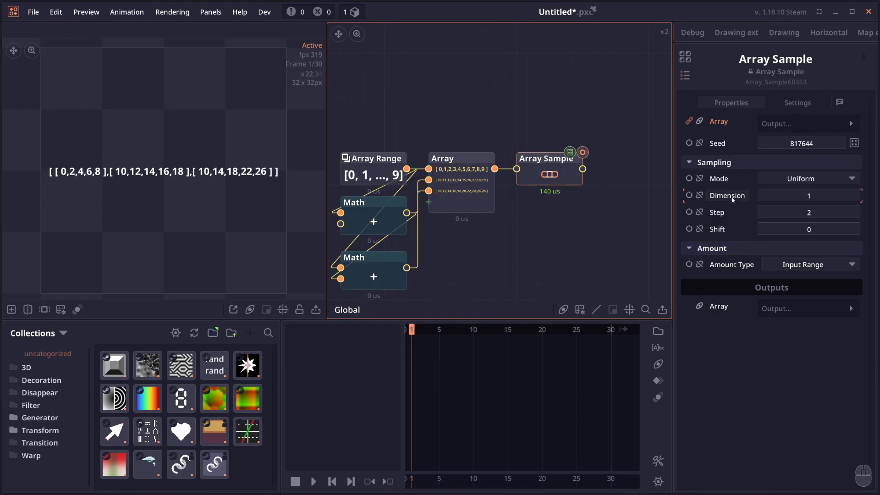
left_click(797, 197)
type("0")
key("Return")
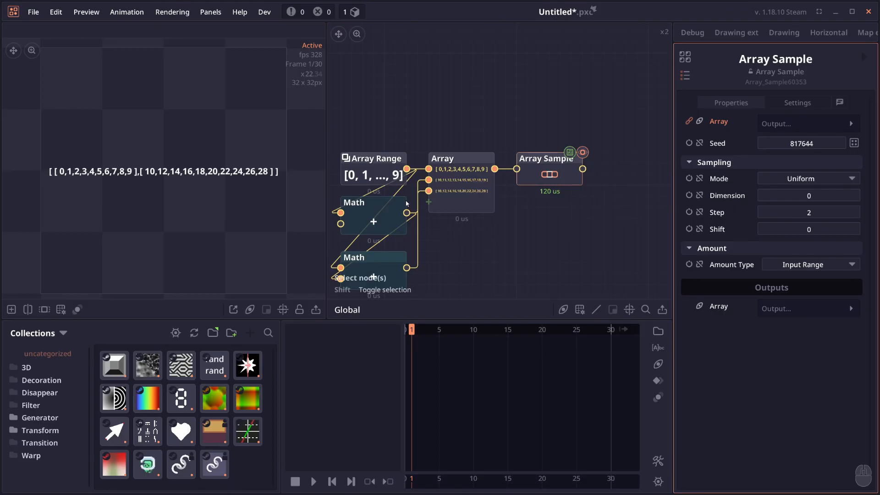
left_click(460, 159)
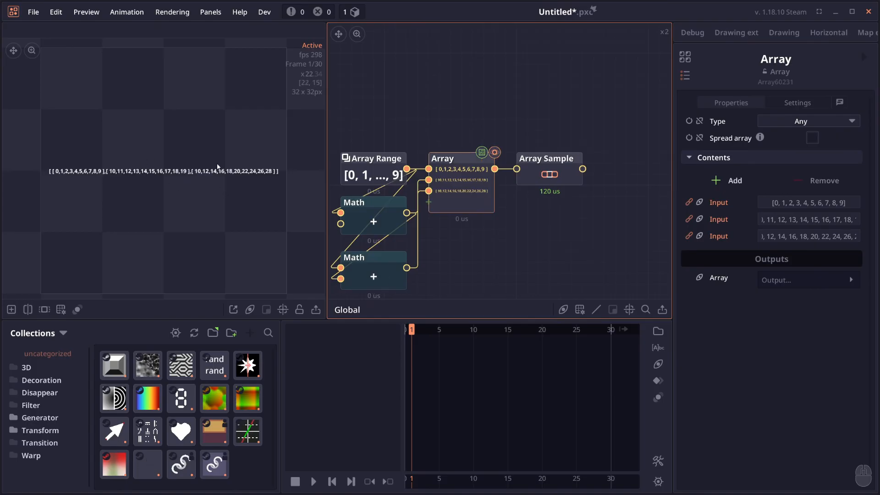
left_click(565, 175)
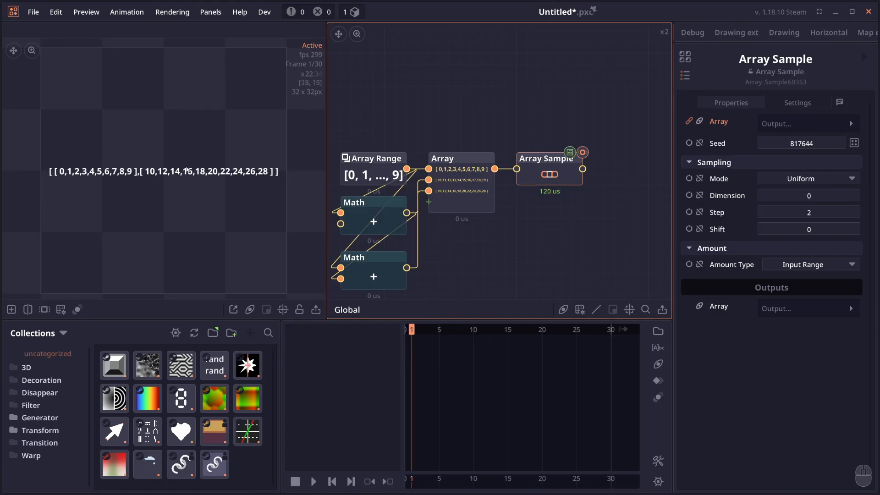
- Move the lower Math node up and set the Array Sample node's Amount Type to Custom
left_click_drag(373, 267, 372, 265)
left_click_drag(373, 265, 373, 255)
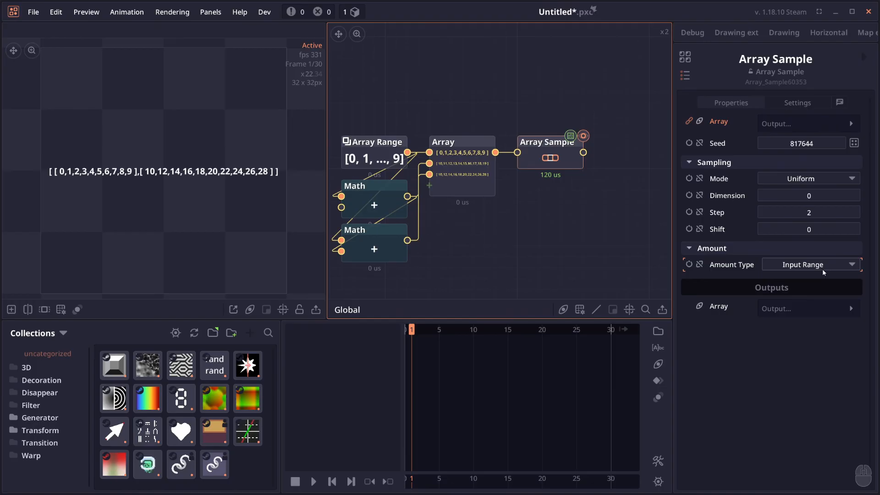
left_click(822, 270)
left_click(828, 298)
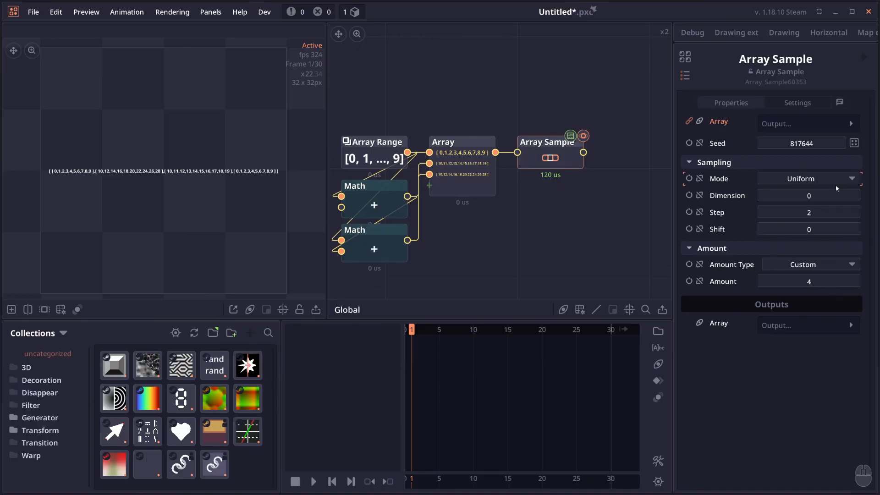
- Start a new project without saving the current one
key("ctrl+n")
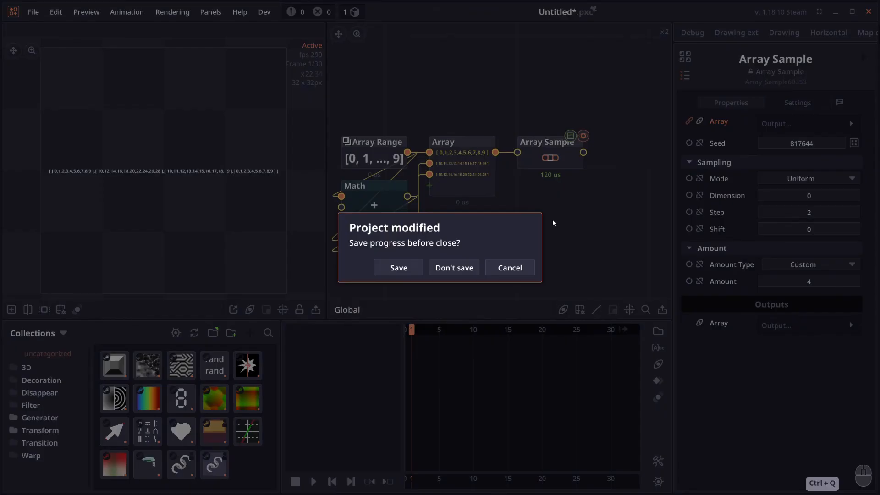
left_click(454, 267)
- Add a Scatter Points node with an elliptical point area and a uniform Border distribution of 5 points
right_click(437, 164)
type("scatter")
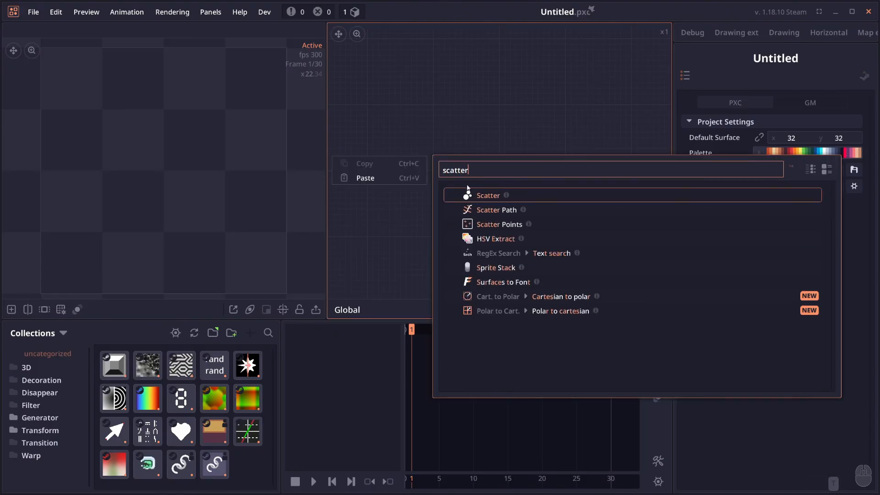
left_click(458, 224)
left_click(763, 189)
left_click(809, 220)
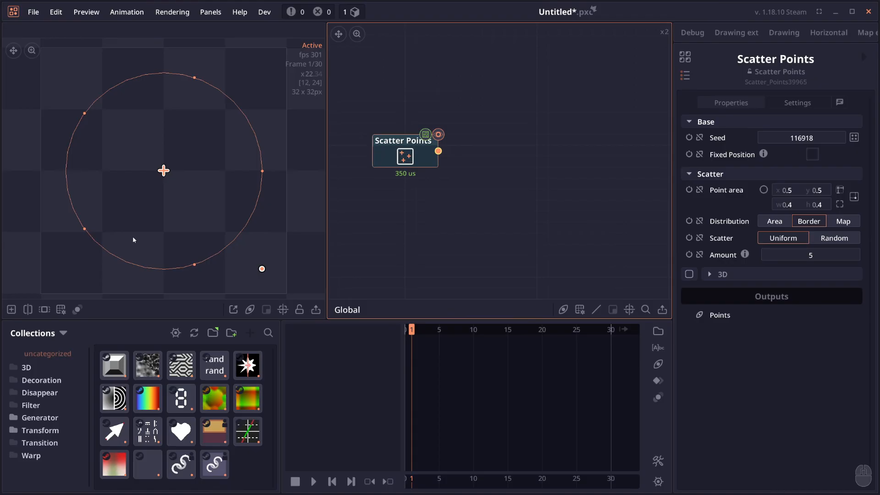
- Add an Array Sample node fed by Scatter Points and set its Step to 2
right_click(369, 155)
type("sampl")
left_click(534, 250)
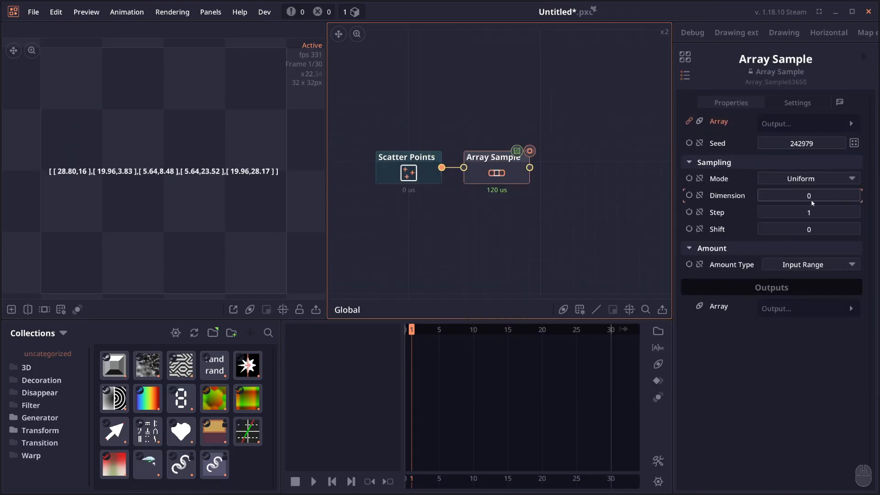
left_click(809, 217)
type("2")
- Add a Draw Line node fed by Array Sample and set its Data Type to Segments
left_click_drag(529, 167, 513, 175)
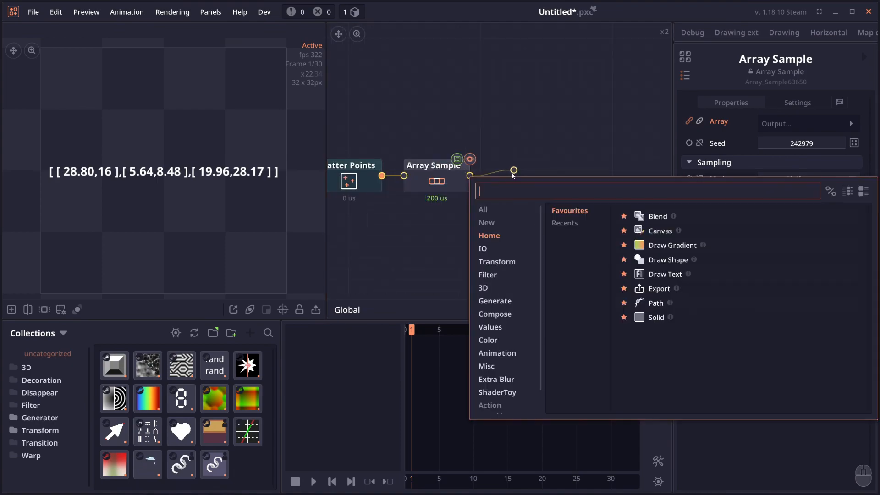
type("draw")
left_click(534, 348)
left_click(816, 155)
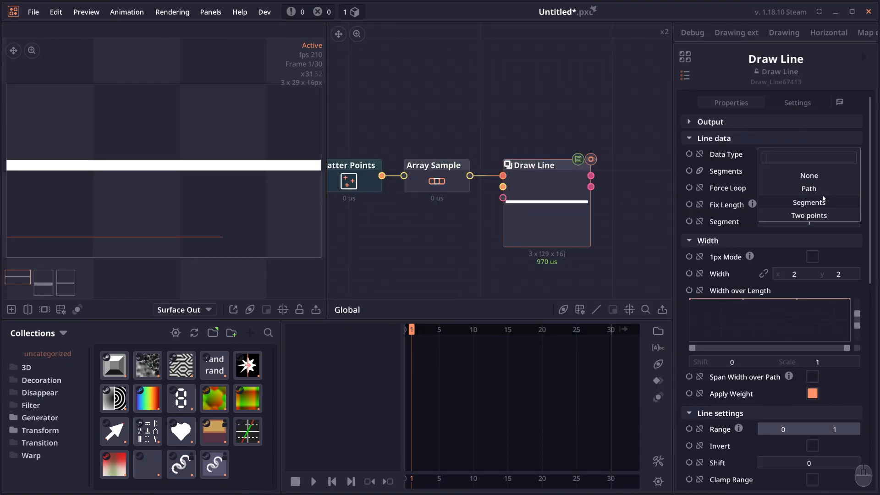
left_click(809, 202)
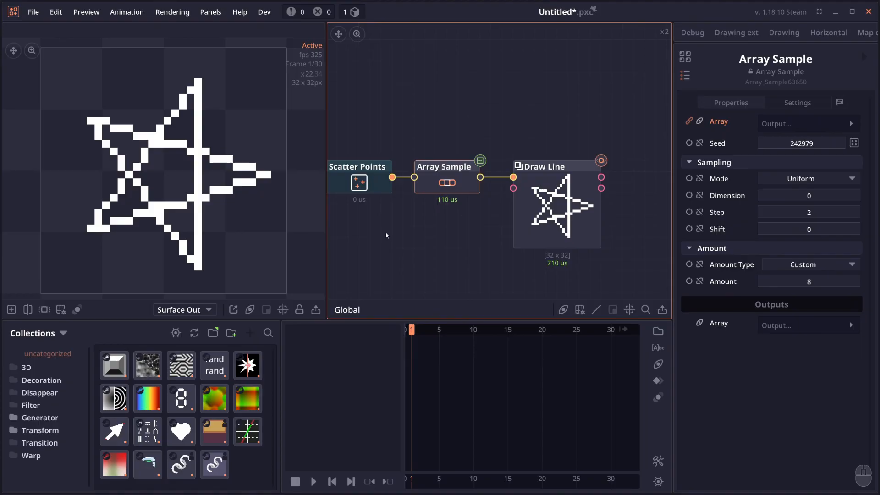
- Adjust the Amount of points on the Scatter Points node feeding the star drawing
left_click_drag(389, 217, 394, 224)
left_click(366, 189)
left_click_drag(367, 189, 397, 205)
mouse_move(803, 260)
left_mouse_down()
mouse_move(792, 260)
mouse_move(825, 261)
mouse_move(781, 261)
mouse_move(795, 260)
left_mouse_up()
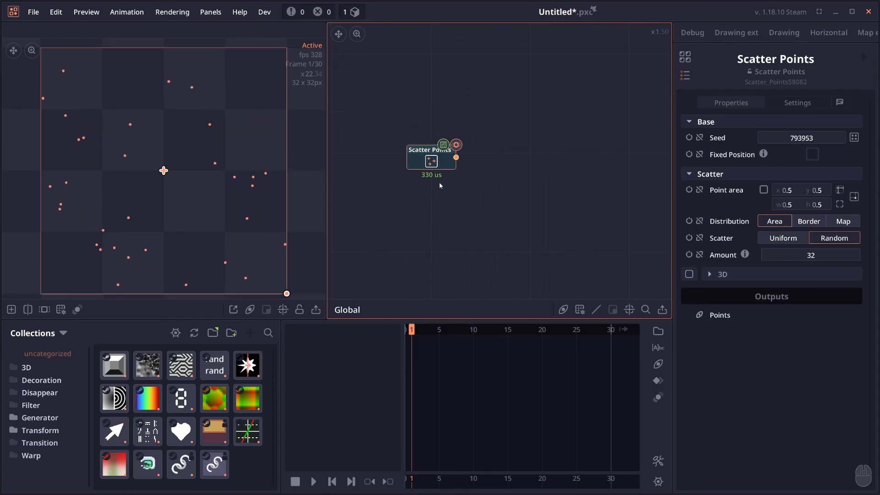
- Add a Transform Point node and connect the Scatter Points output to its Point input
right_click(499, 152)
type("movepo")
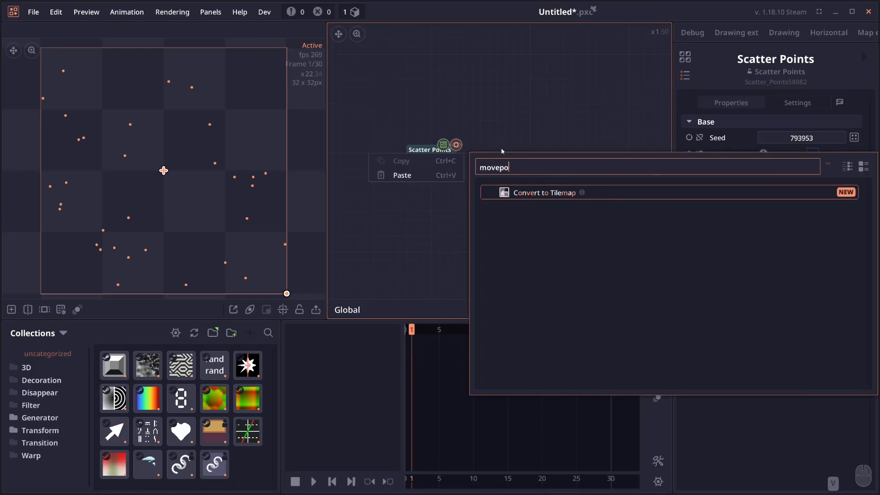
key("ctrl+a")
type("post")
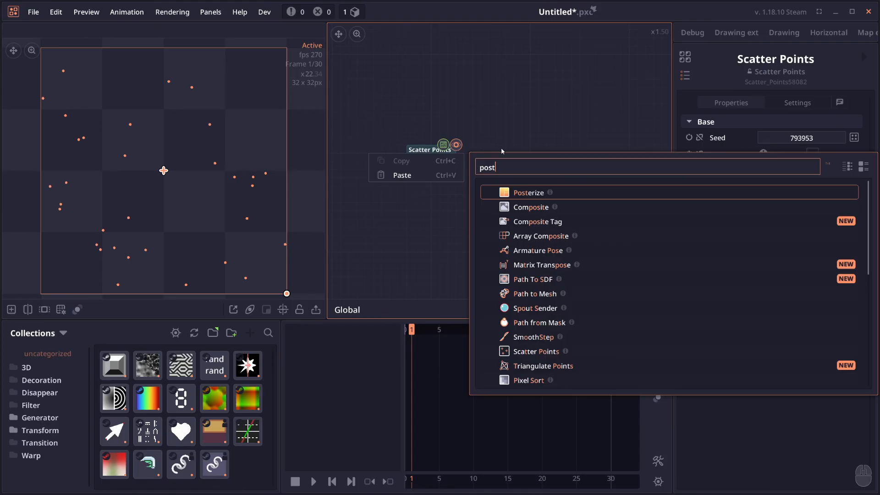
key("ctrl+a")
type("transpo")
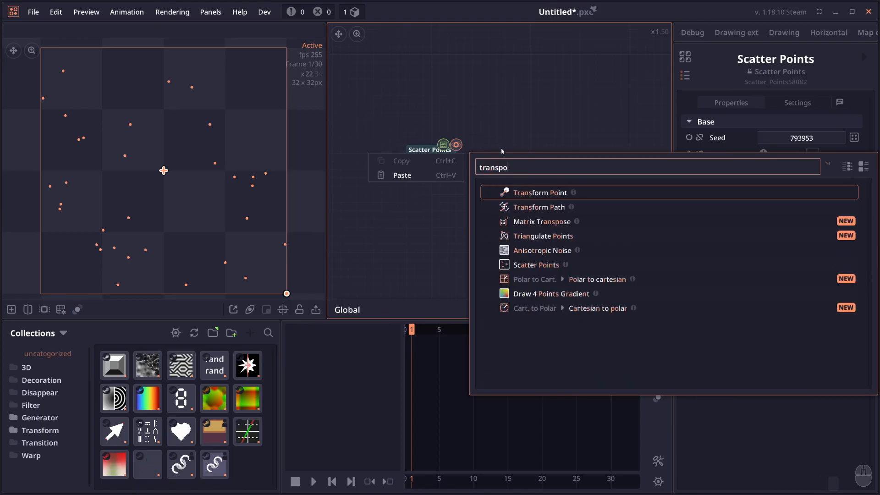
key("Return")
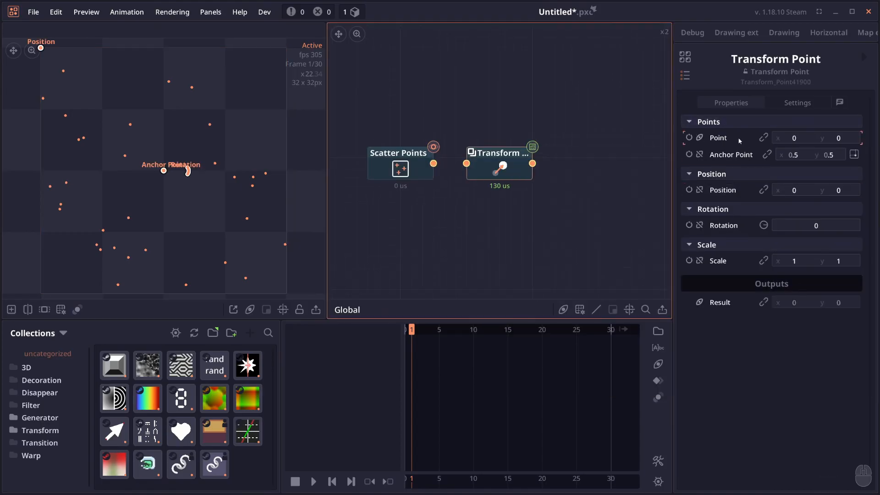
left_click_drag(433, 163, 464, 170)
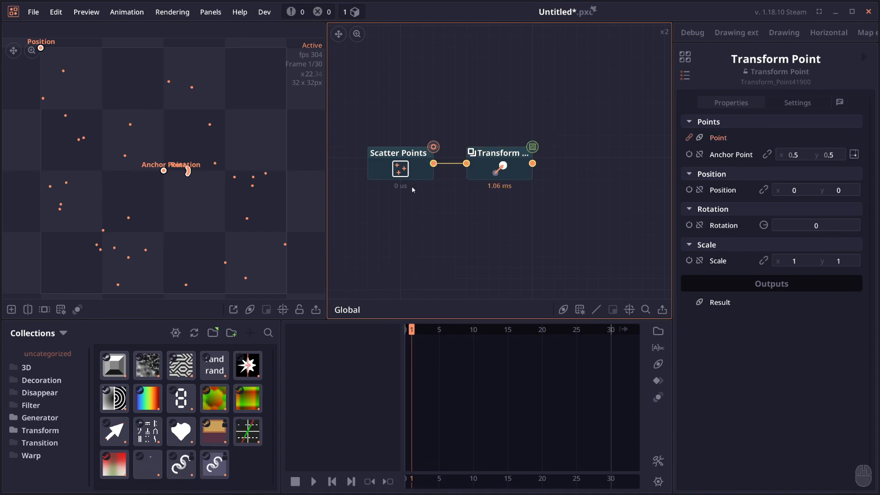
- Adjust the position, rotation and scale of the scattered points with the Transform Point node
left_click_drag(54, 62, 43, 48)
left_click_drag(190, 175, 156, 171)
left_click_drag(792, 259, 813, 259)
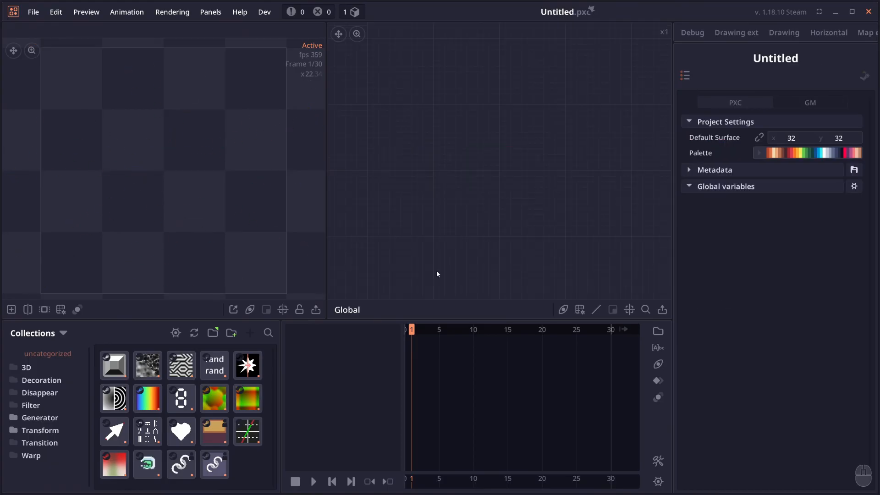
left_click(473, 197)
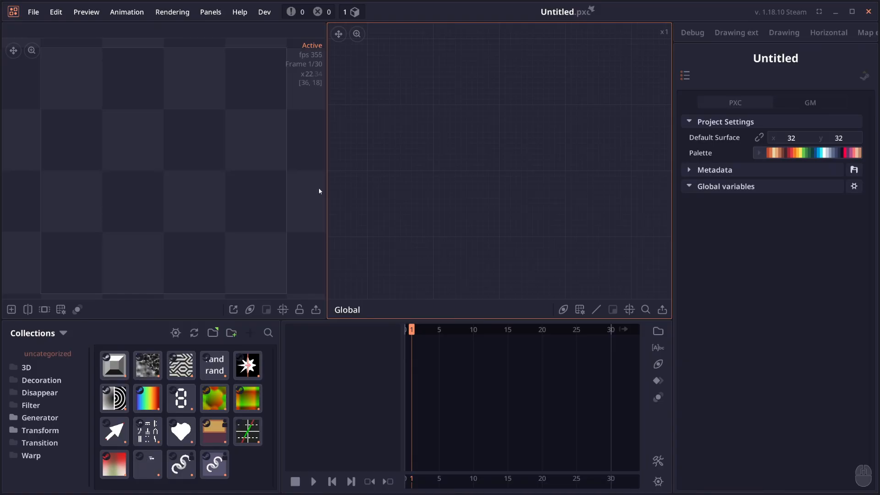
- Narrow the preview area in favour of the graph and review the available themes in the Theme preferences
left_click_drag(326, 190, 252, 193)
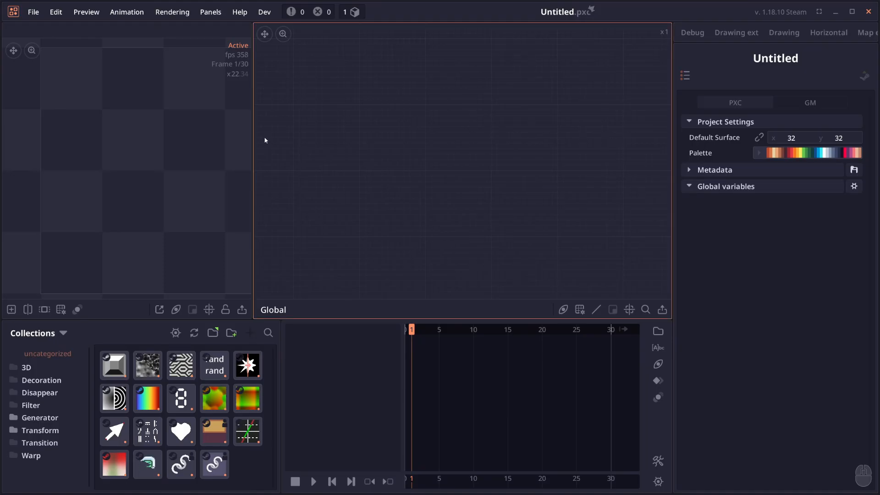
left_click(31, 15)
left_click(52, 162)
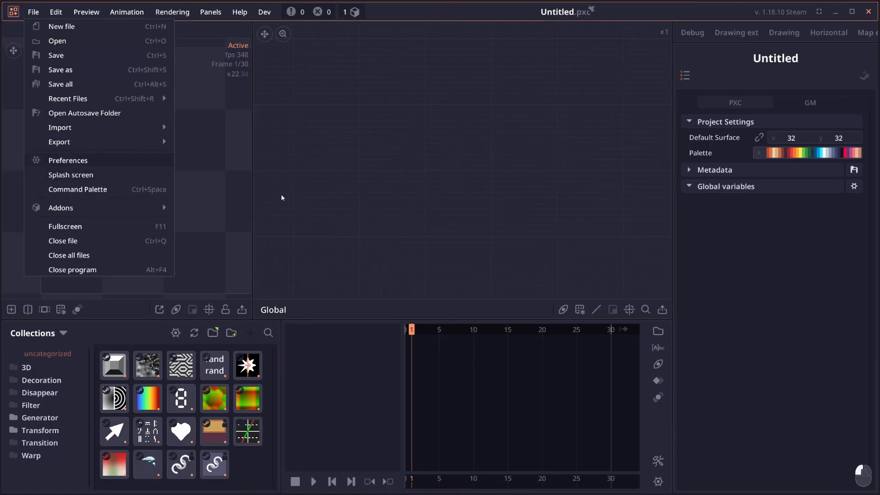
left_click(203, 238)
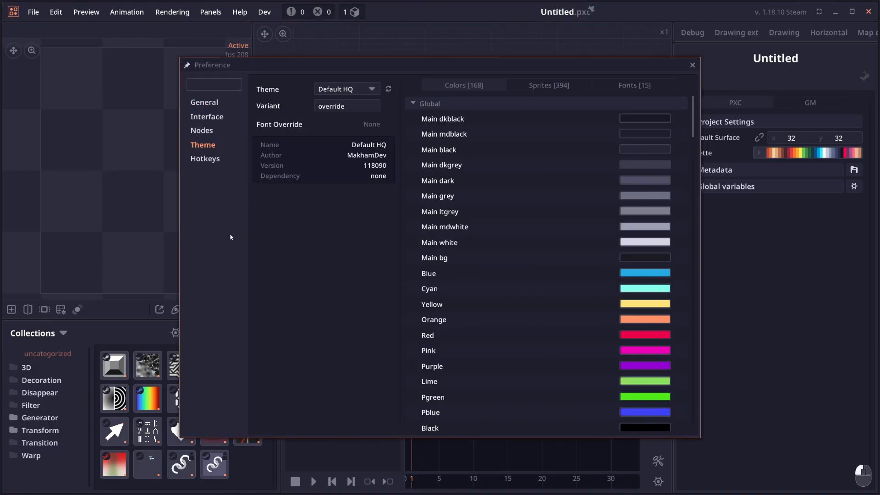
left_click(336, 87)
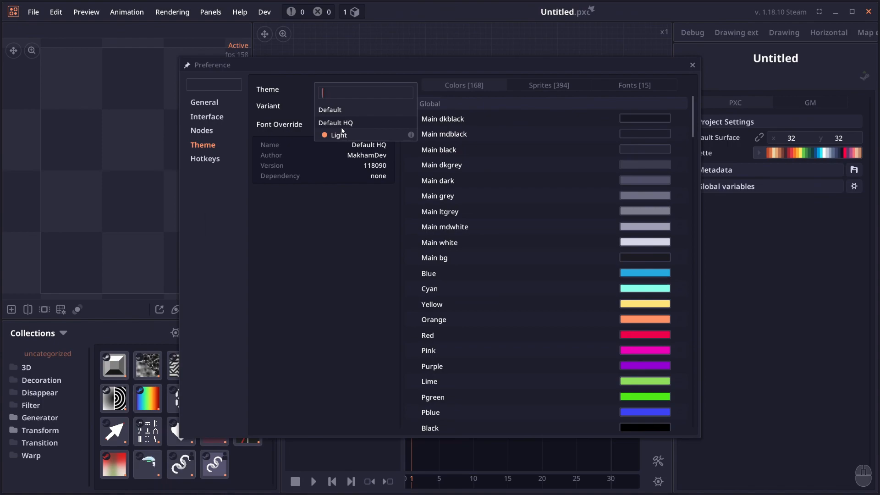
left_click(693, 64)
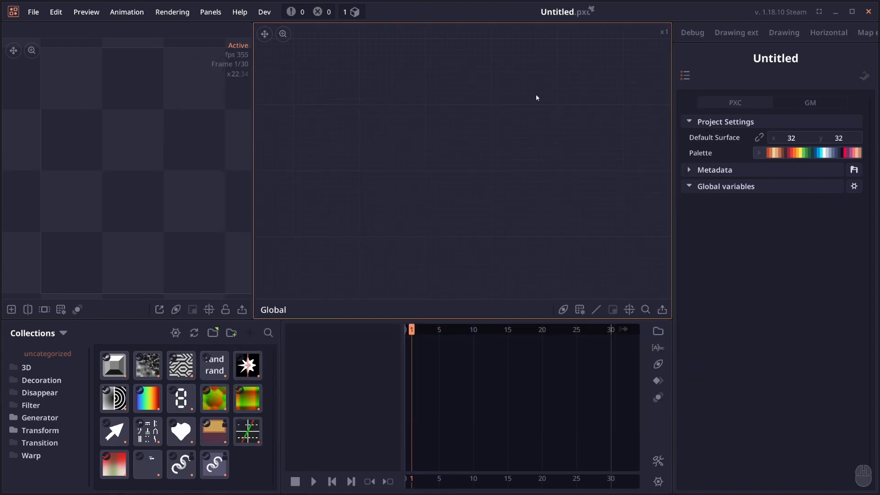
- Paste the apple image, Blur and Transform node chain into the graph and select the Blur node
key("ctrl+v")
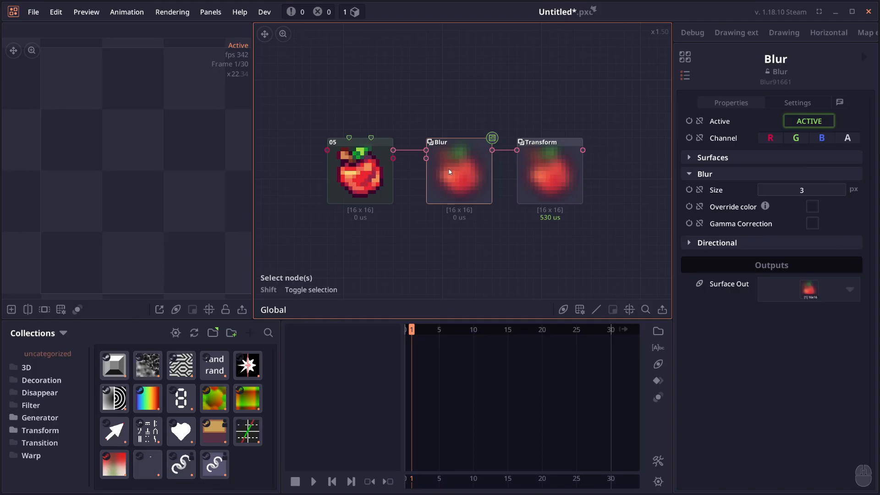
left_click(568, 179)
scroll(400, 222, "up", 2)
left_click_drag(488, 166, 477, 164)
- Replace the Blur node between the image and Transform with a Slope Blur node from the blur filters
right_click(477, 166)
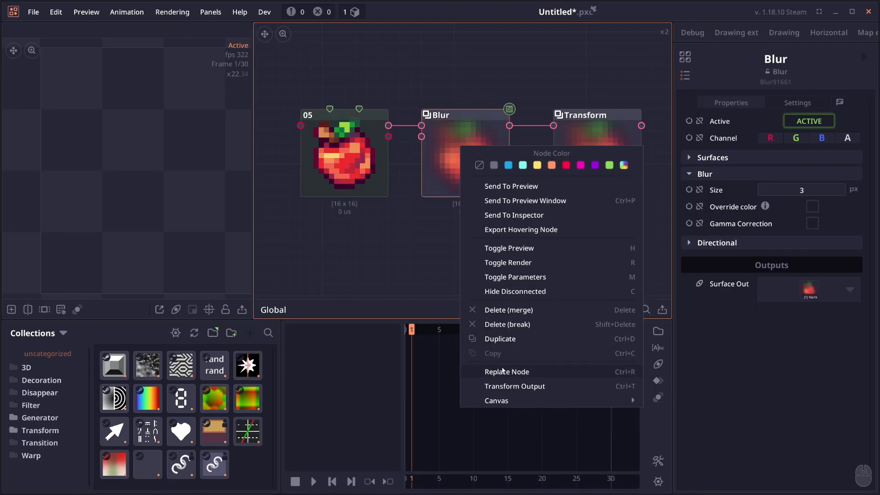
left_click(506, 374)
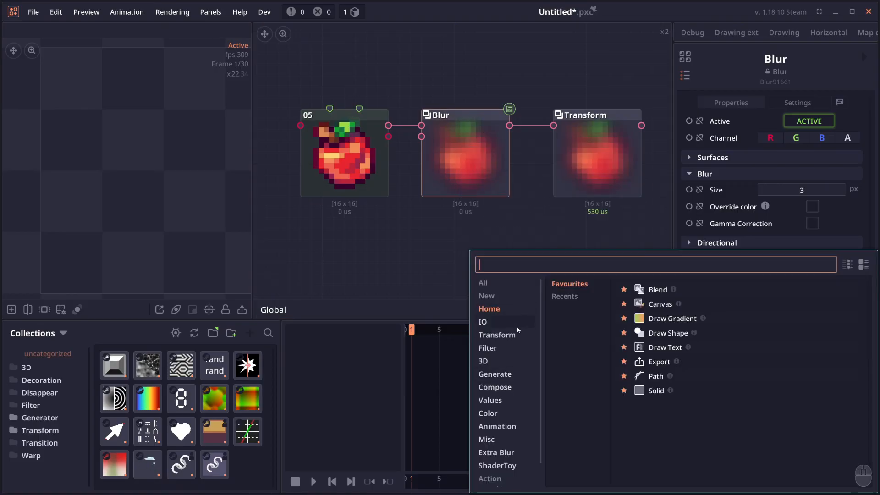
left_click(488, 347)
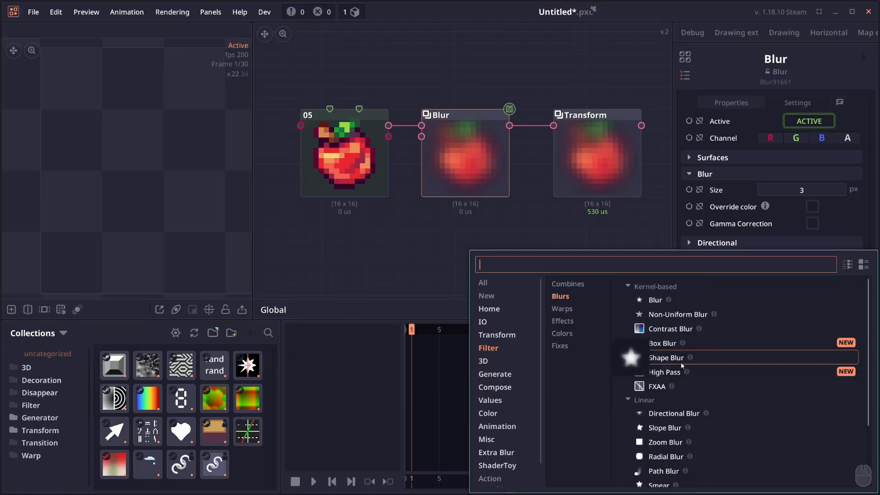
scroll(681, 362, "down", 1)
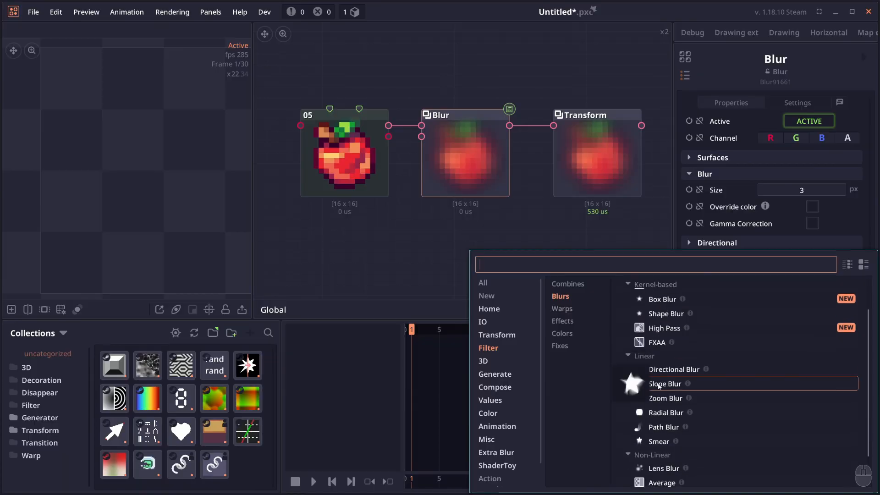
left_click(674, 384)
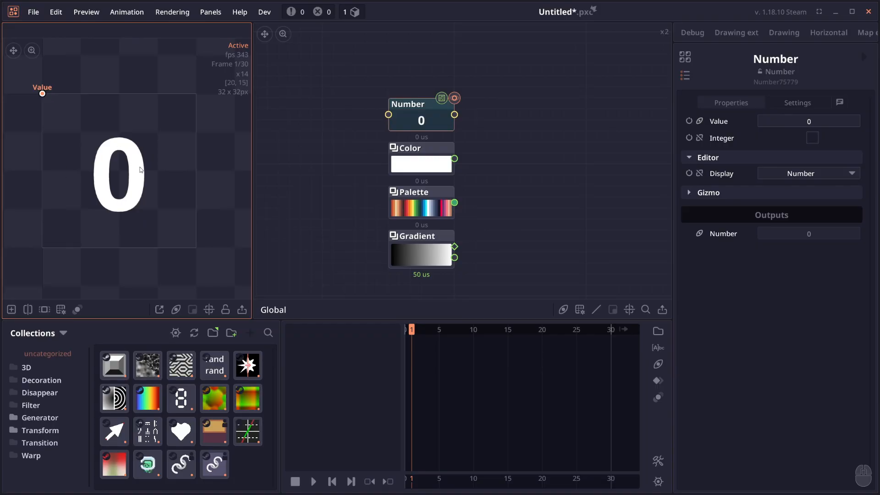
- Preview the Number node and set its value to about 3.86 with the Value handle in the preview
double_click(398, 112)
scroll(43, 88, "down", 1)
left_click_drag(43, 89, 59, 99)
left_click_drag(55, 71, 54, 66)
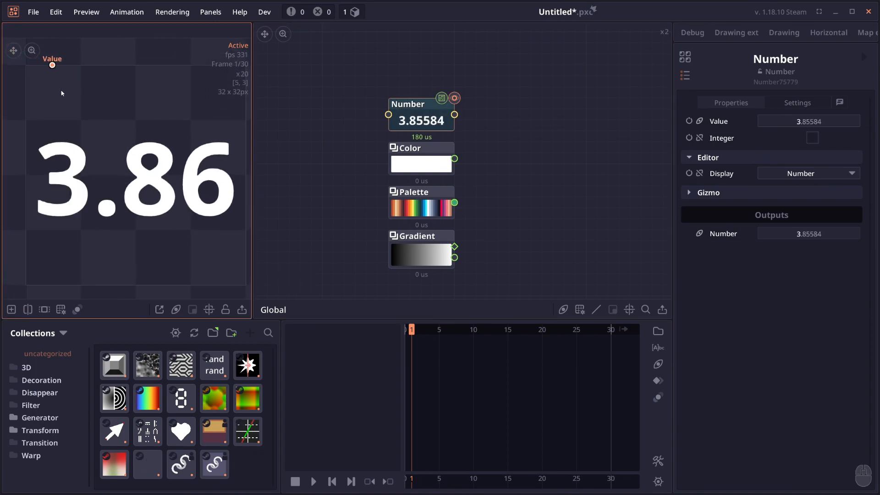
- Inspect the Color, Palette and Gradient nodes in the preview
left_click(412, 169)
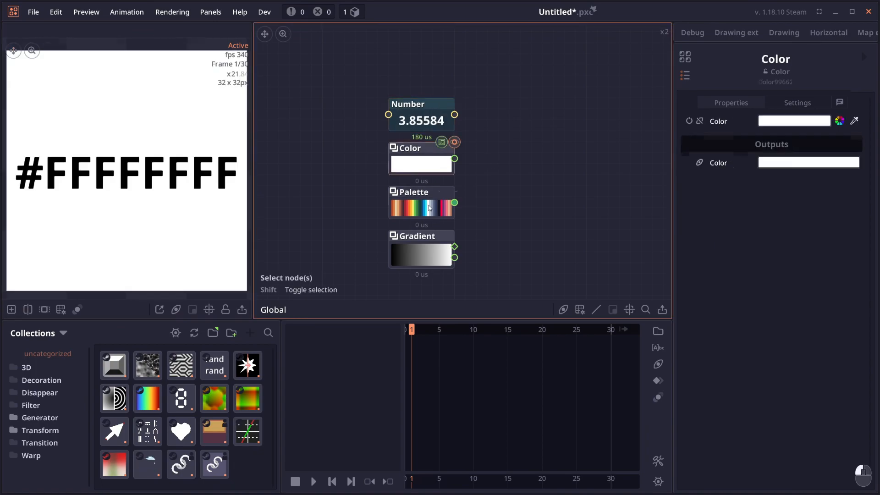
left_click(421, 209)
left_click(425, 254)
scroll(100, 183, "down", 1)
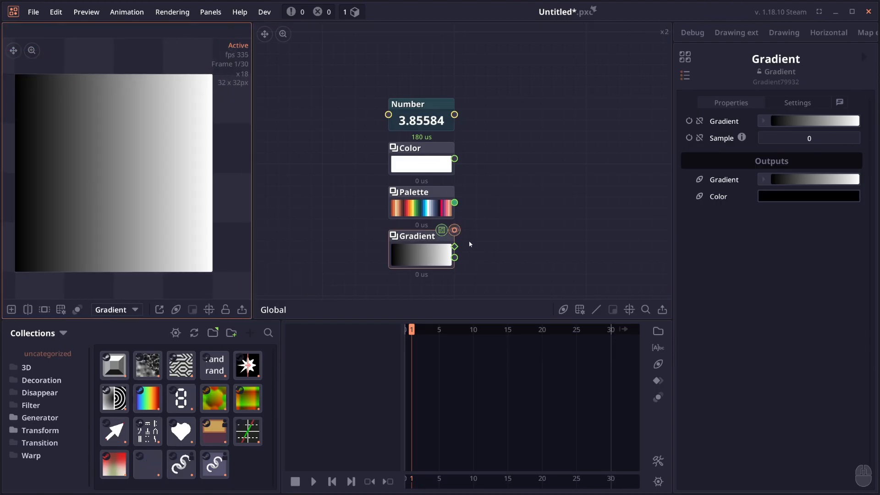
left_click(427, 206)
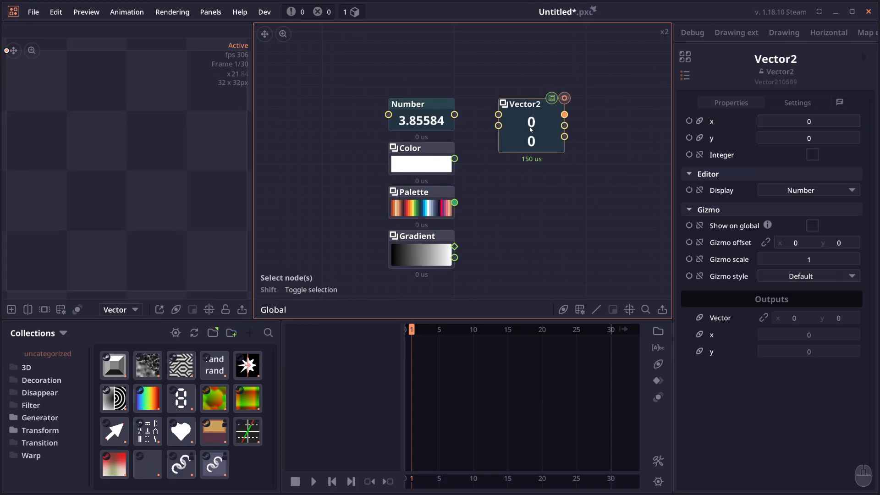
- Try the Vector2 value handle in the preview and peek at the Scatter Points output
left_click_drag(55, 82, 87, 83)
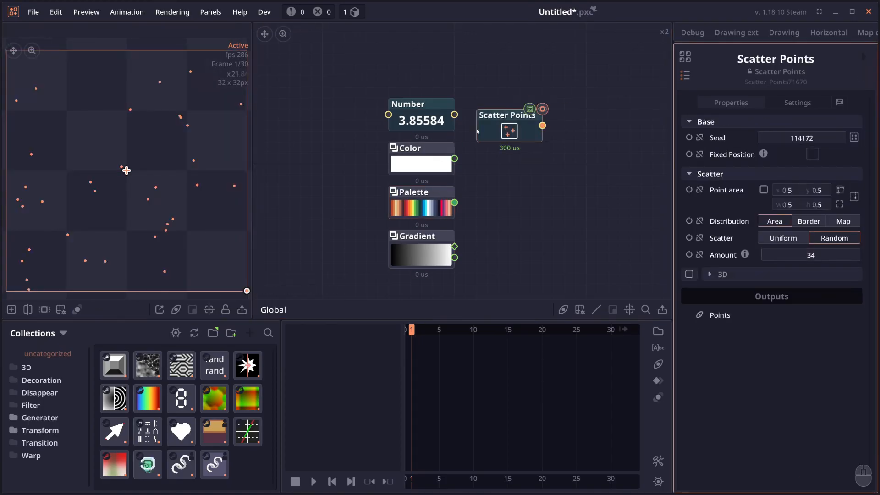
left_click_drag(515, 119, 517, 110)
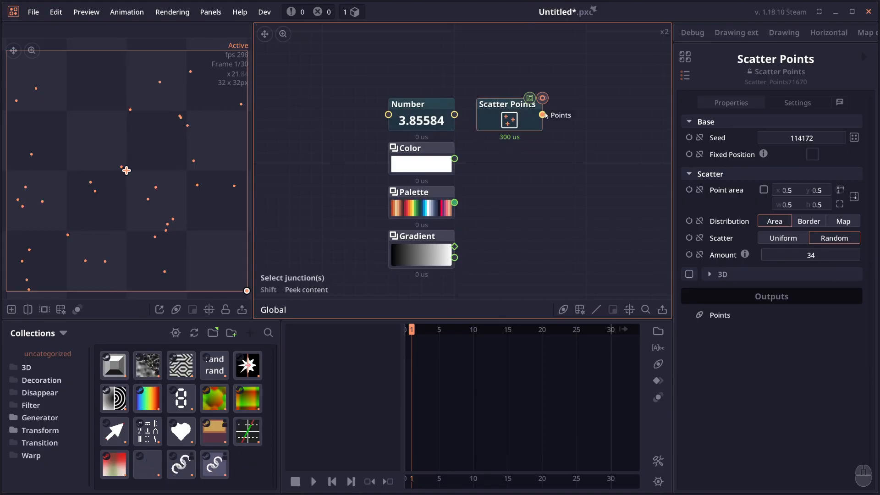
key("shift")
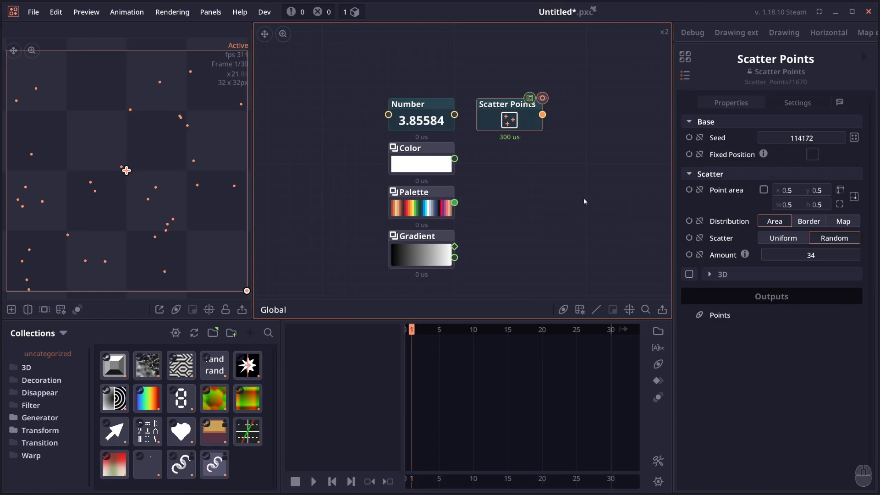
- Add a Boolean node below Scatter Points, show it in the preview and toggle its value
right_click(518, 196)
type("bolo")
left_click(520, 224)
left_click(494, 158)
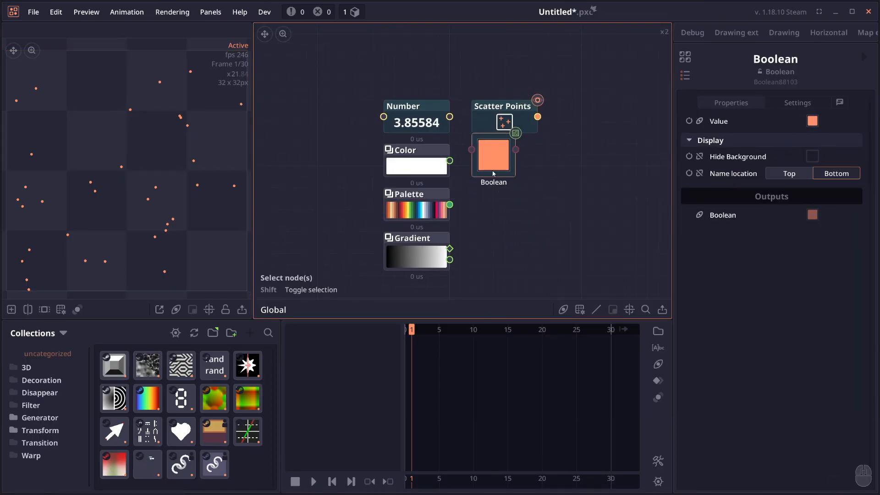
left_click_drag(495, 182, 497, 194)
double_click(497, 195)
left_click(491, 167)
left_click(491, 167)
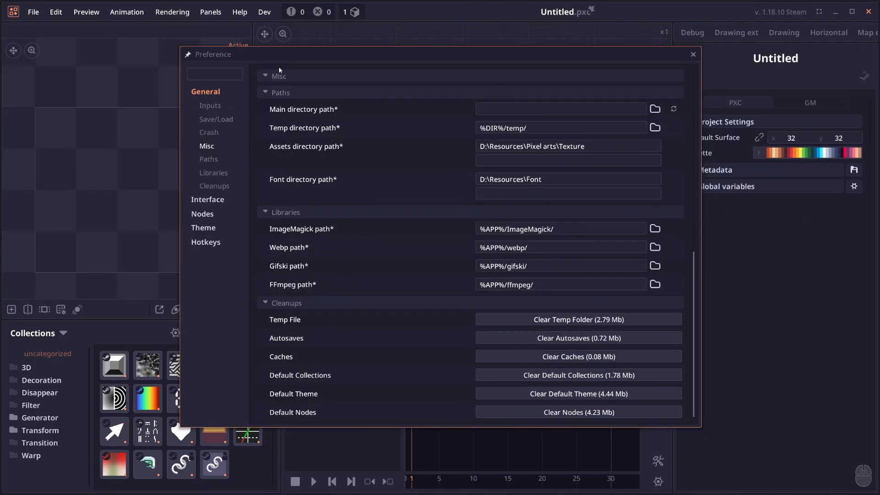
left_click_drag(280, 55, 280, 60)
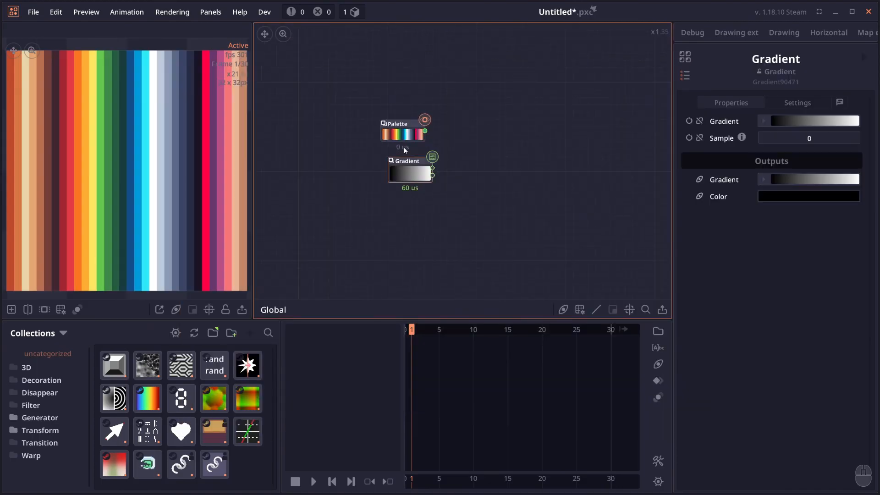
- Open the Palette node's palette editor and search its presets for "en"
left_click_drag(403, 133, 411, 148)
left_click(410, 170)
double_click(412, 149)
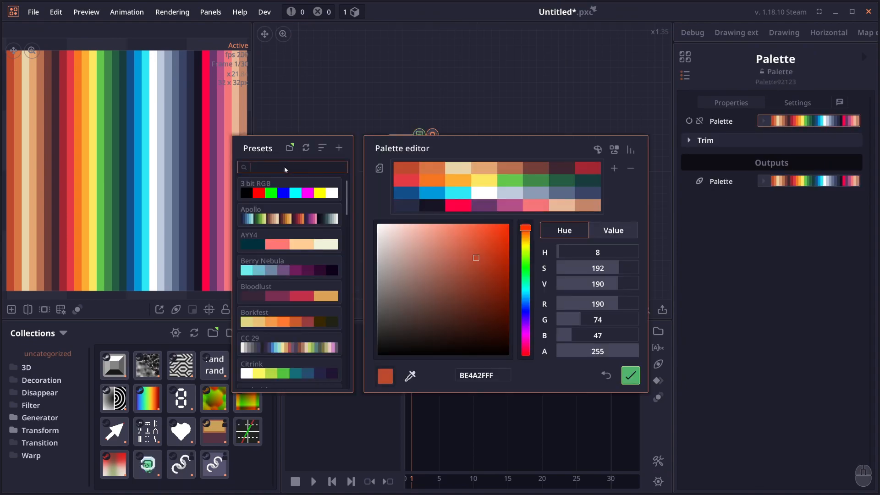
scroll(279, 279, "down", 2)
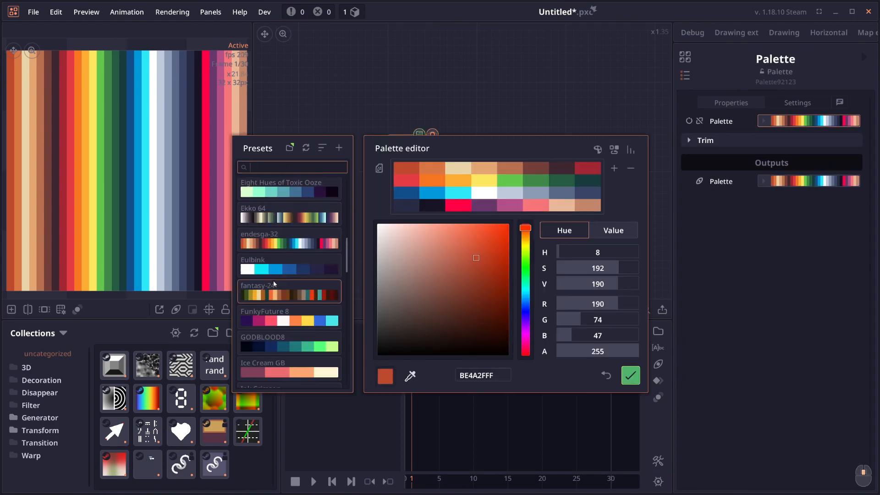
type("en")
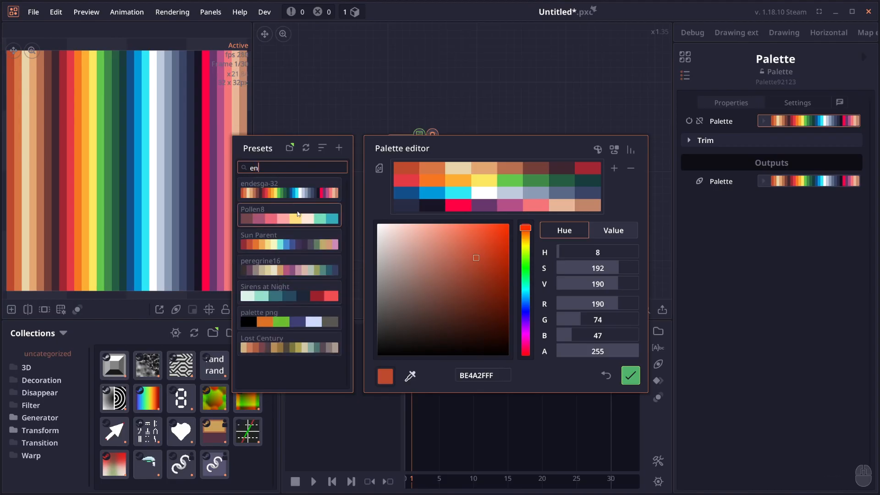
left_click(630, 376)
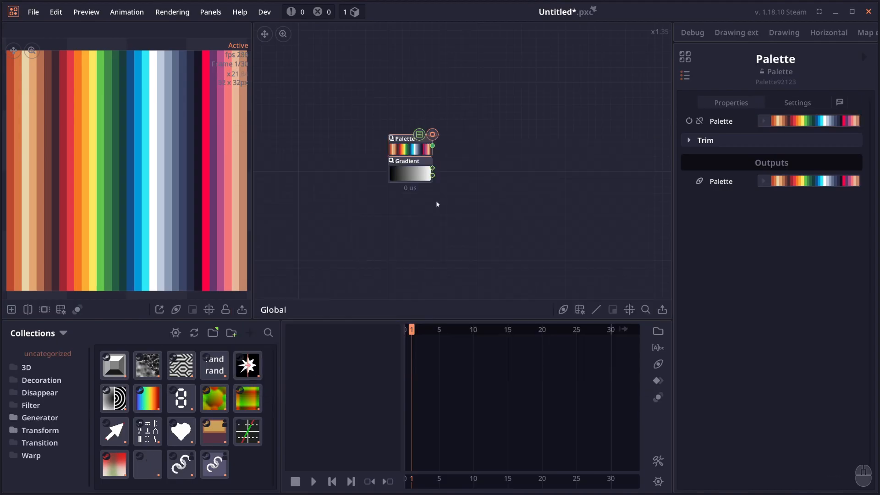
- Open the Gradient node's gradient editor and browse its searchable palette list
left_click(430, 178)
left_click(817, 119)
left_click(671, 164)
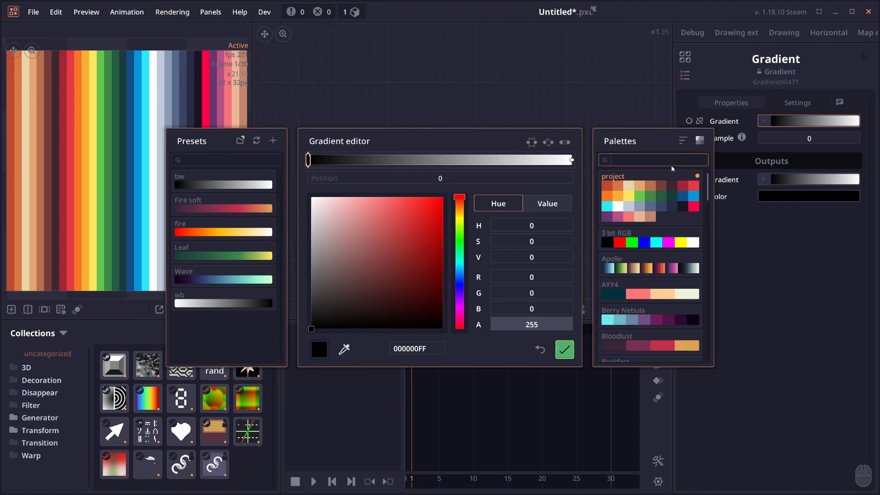
scroll(674, 280, "down", 5)
scroll(674, 280, "up", 5)
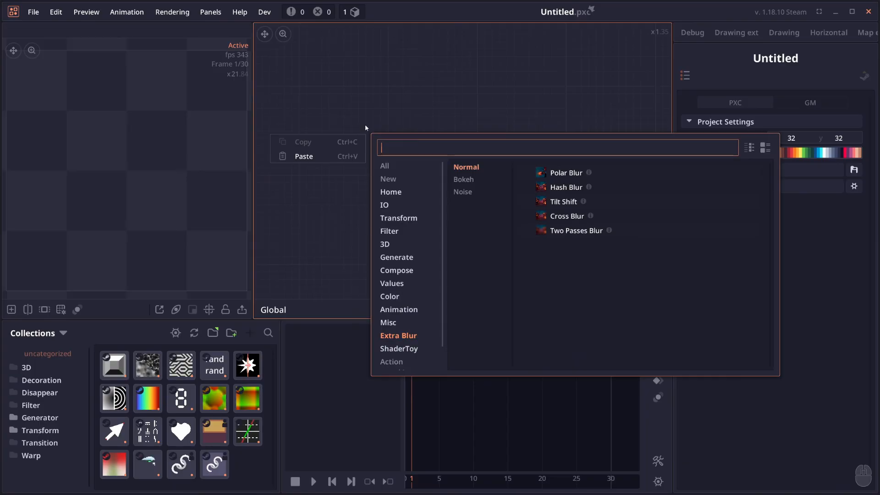
- Add a Pixel Builder node and bring up the node list inside its group
type("pixel")
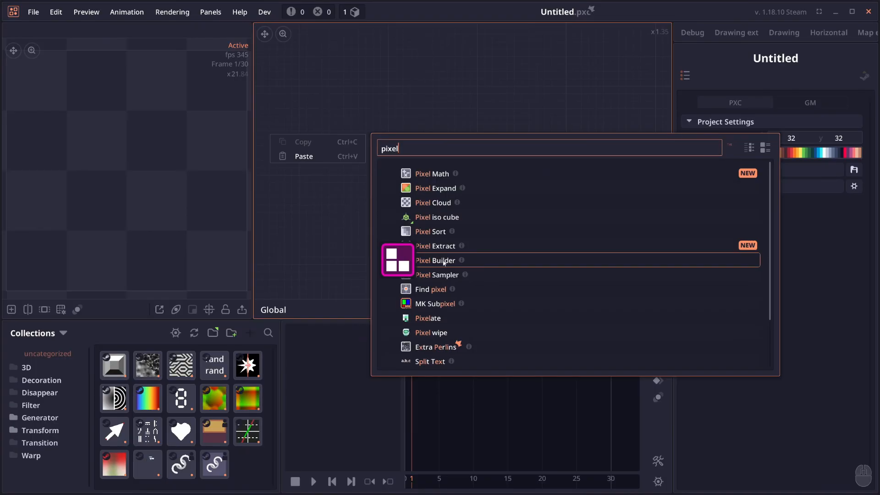
left_click(443, 261)
left_click(442, 220)
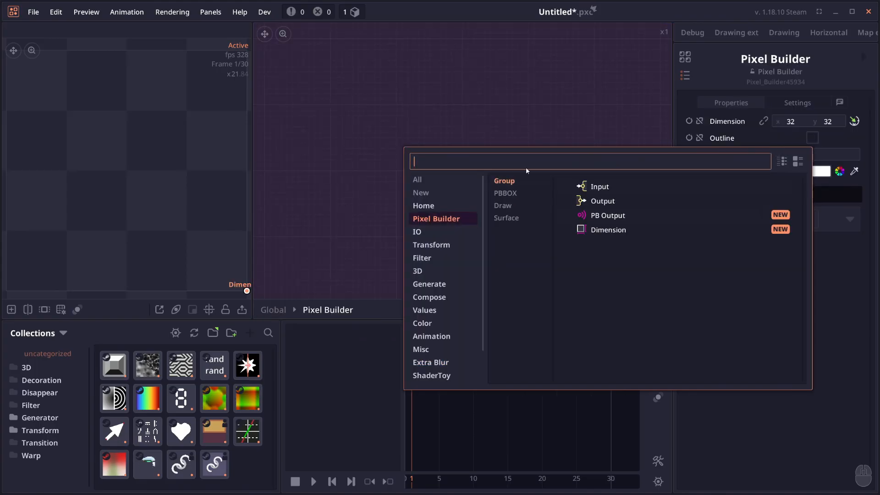
- Review the PBBOX and Surface node categories available inside the Pixel Builder group
left_click(524, 194)
left_click(525, 217)
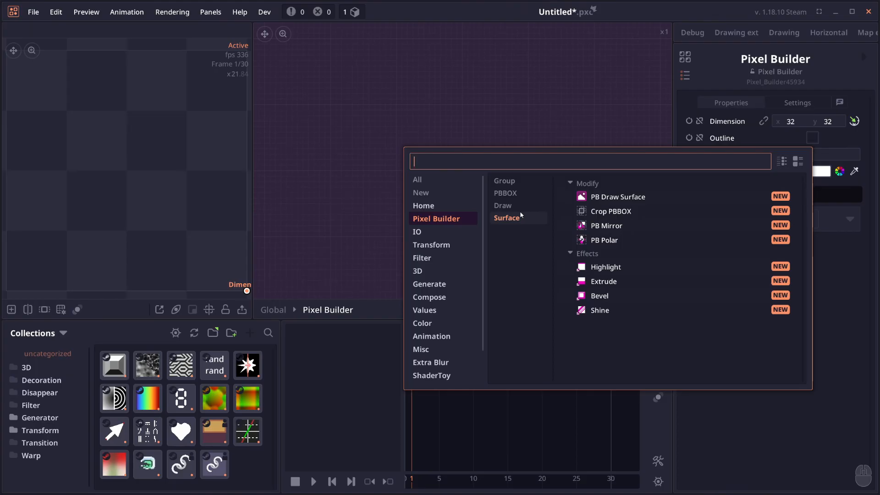
left_click(542, 119)
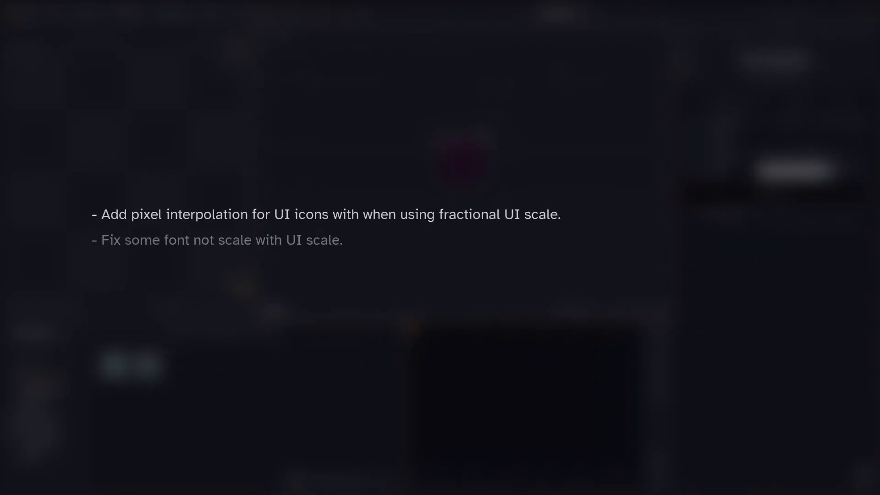